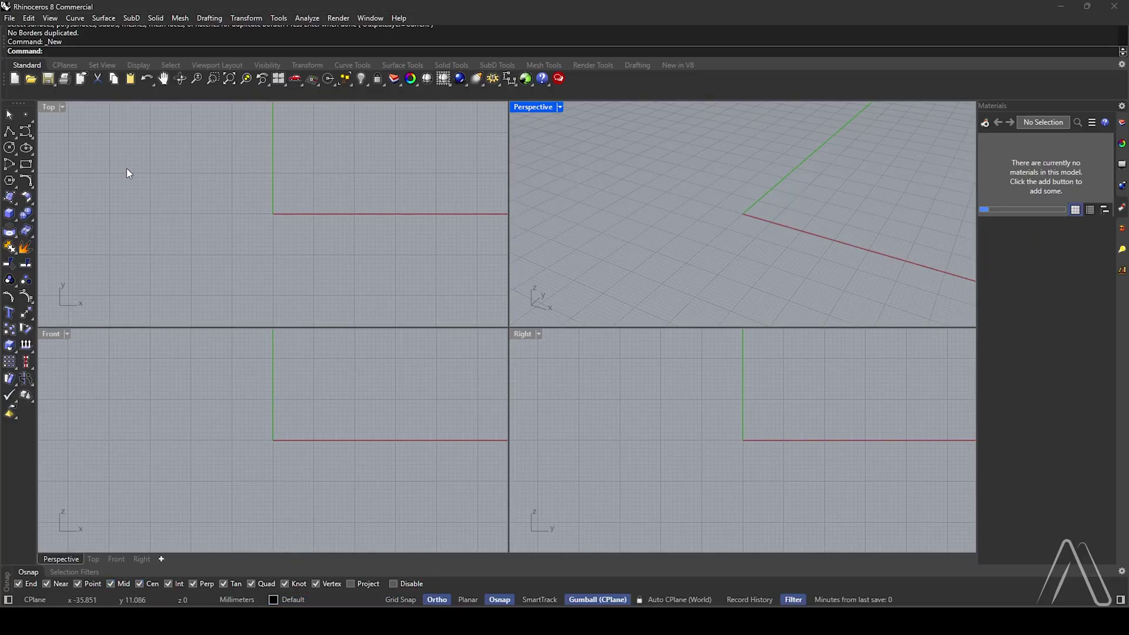
# Step: In the Top view, draw a 600 by 400 mm rectangle with its first corner at the origin
pyautogui.doubleClick(47, 108)
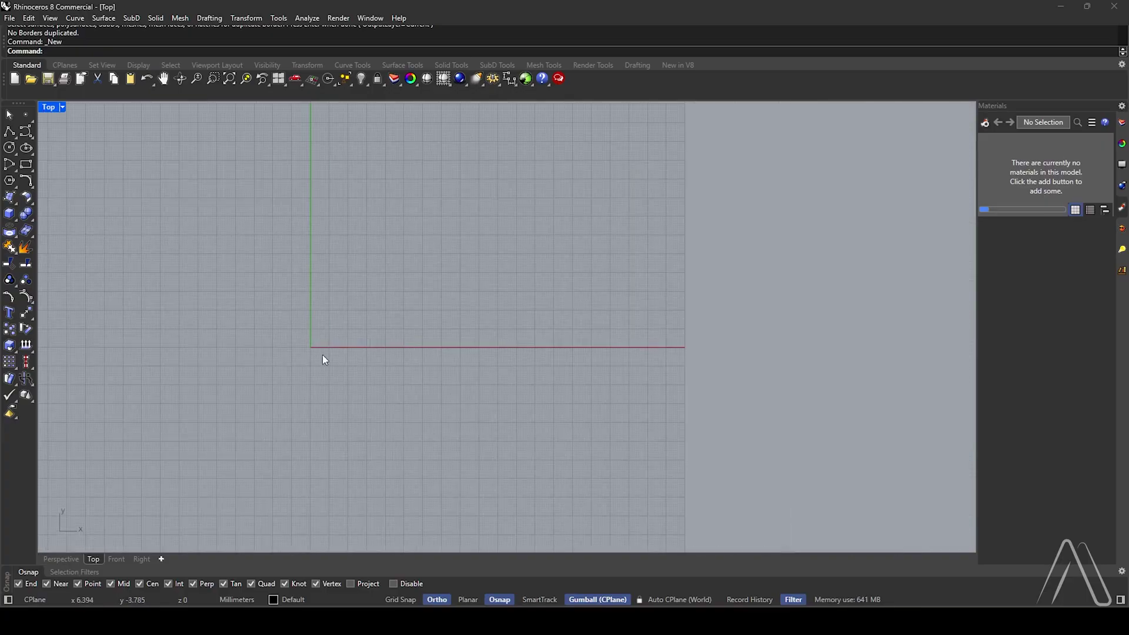
pyautogui.write('Rectangle')
pyautogui.press('Return')
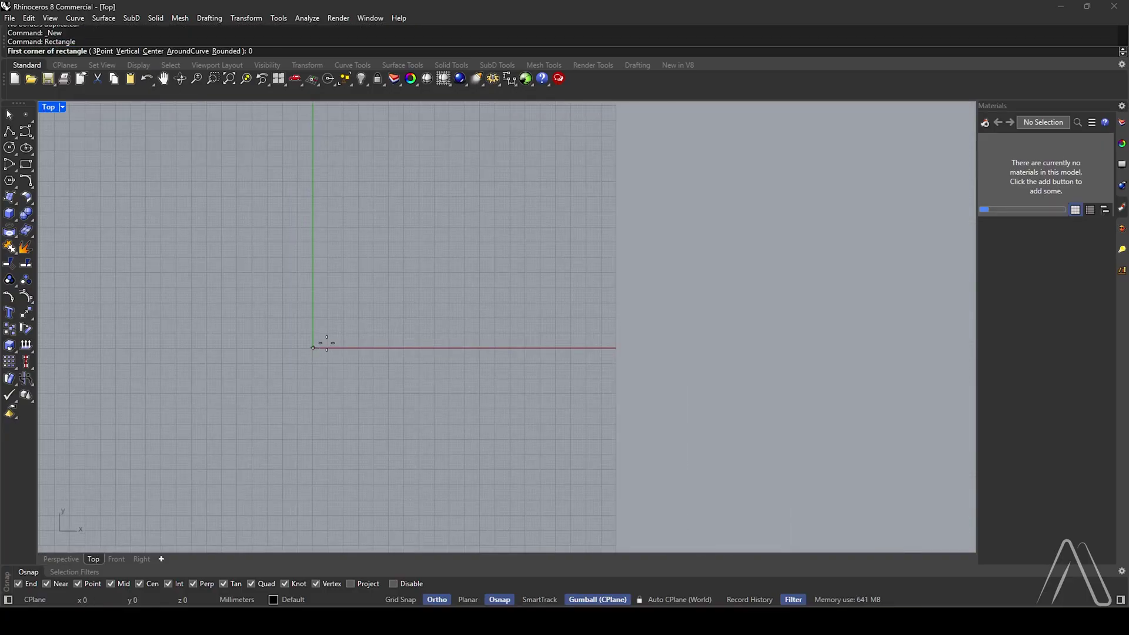
pyautogui.click(313, 348)
pyautogui.write('@')
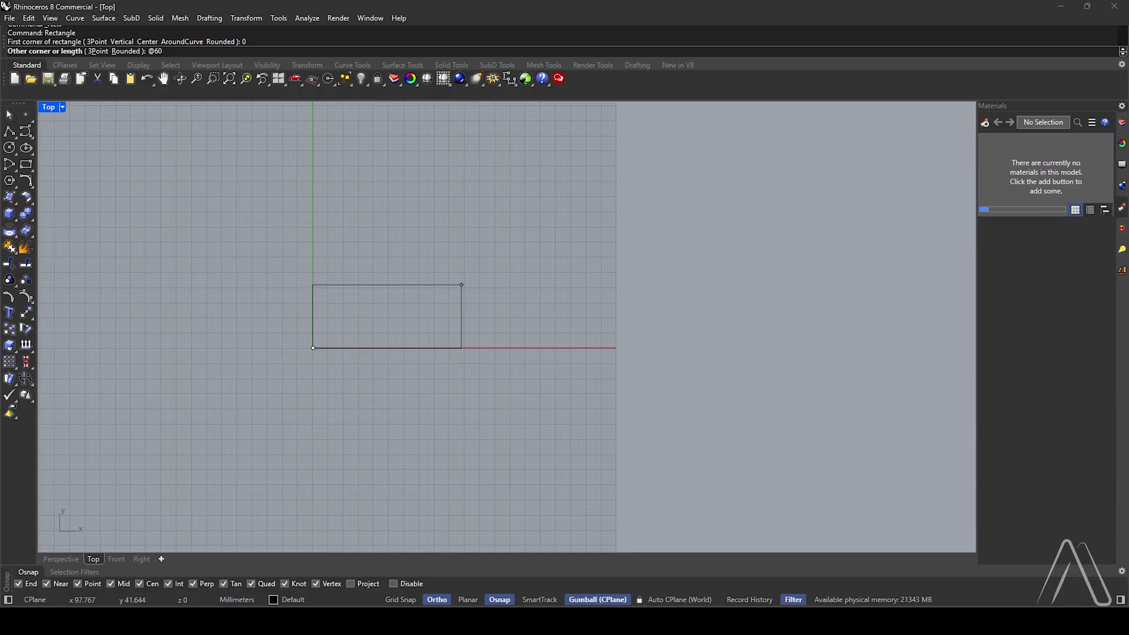
pyautogui.write('600,400')
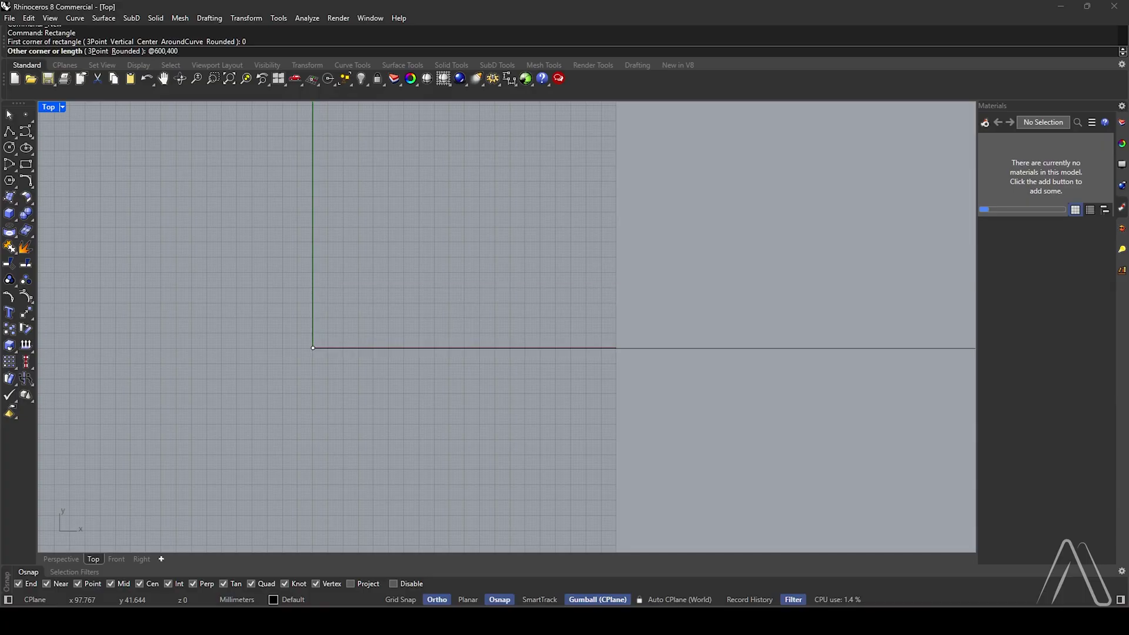
pyautogui.scroll(-3, 559, 304)
pyautogui.press('Return')
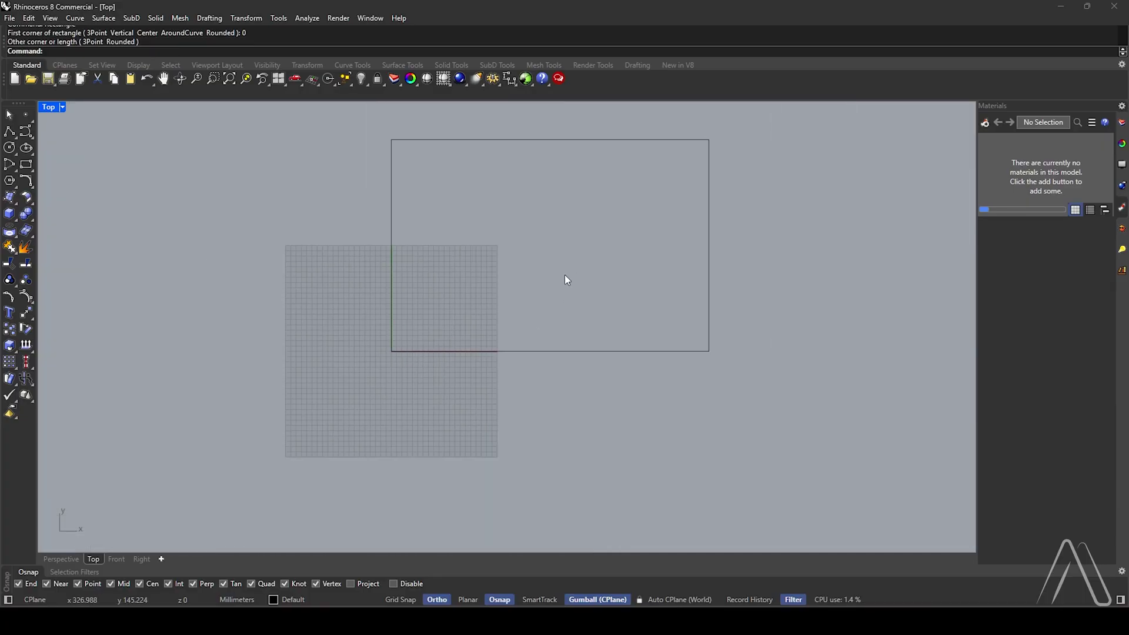
# Step: Offset the rectangle inward by 50 mm
pyautogui.write('Offset')
pyautogui.press('Return')
pyautogui.scroll(3, 607, 232)
pyautogui.scroll(-3, 579, 283)
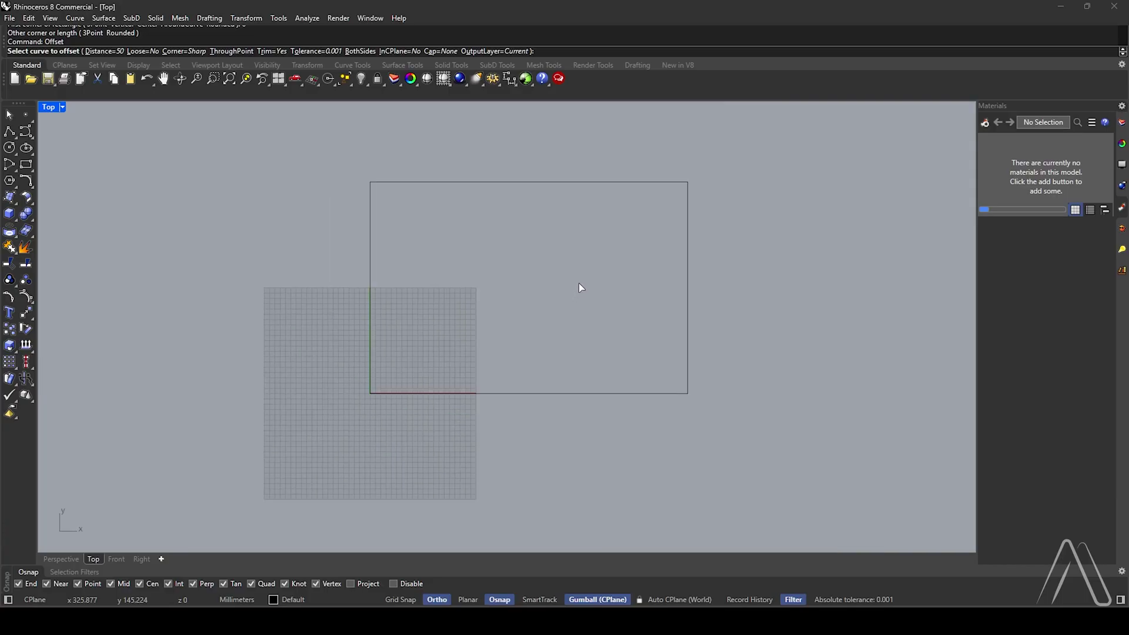
pyautogui.write('50')
pyautogui.press('Return')
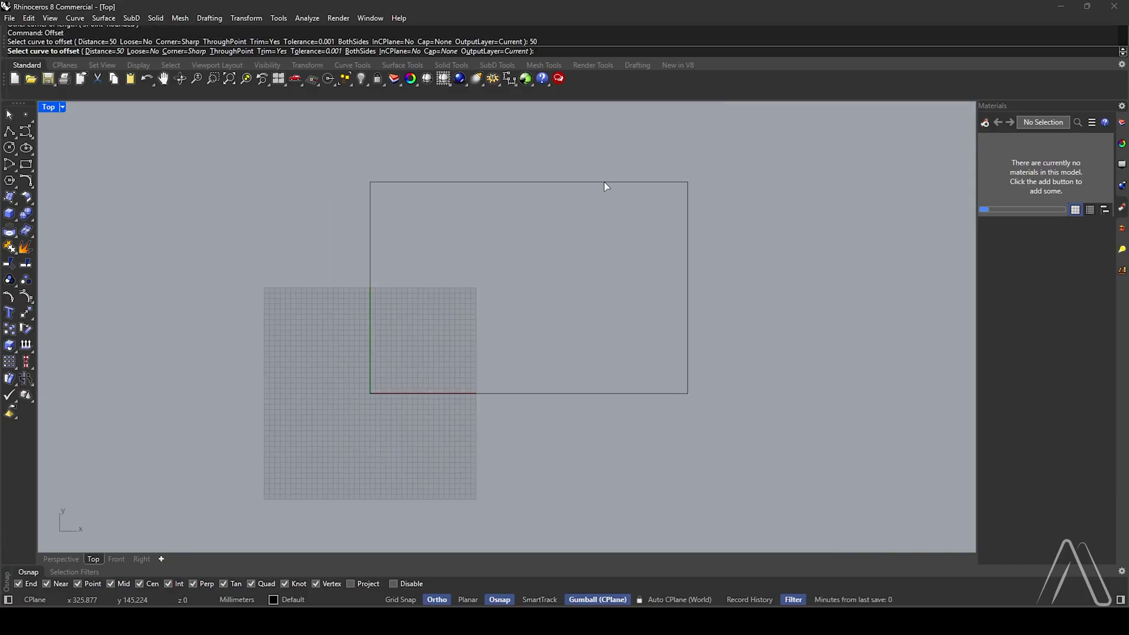
pyautogui.click(605, 182)
pyautogui.click(595, 260)
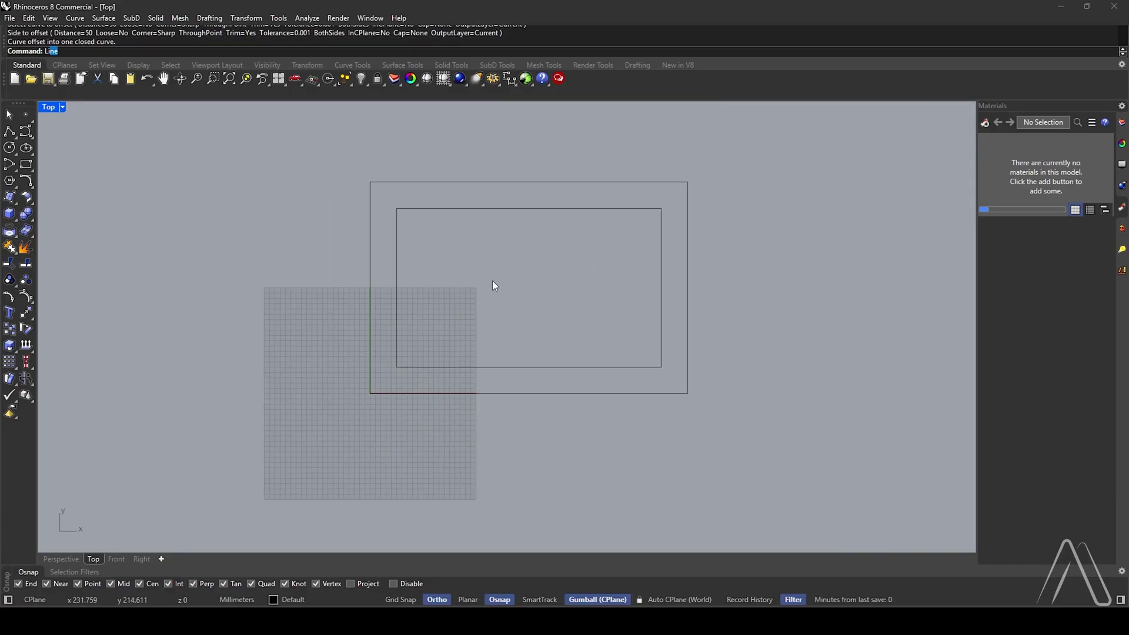
# Step: Draw a line between the midpoints of the inner rectangle's two short sides, and delete those sides
pyautogui.press('Return')
pyautogui.click(397, 288)
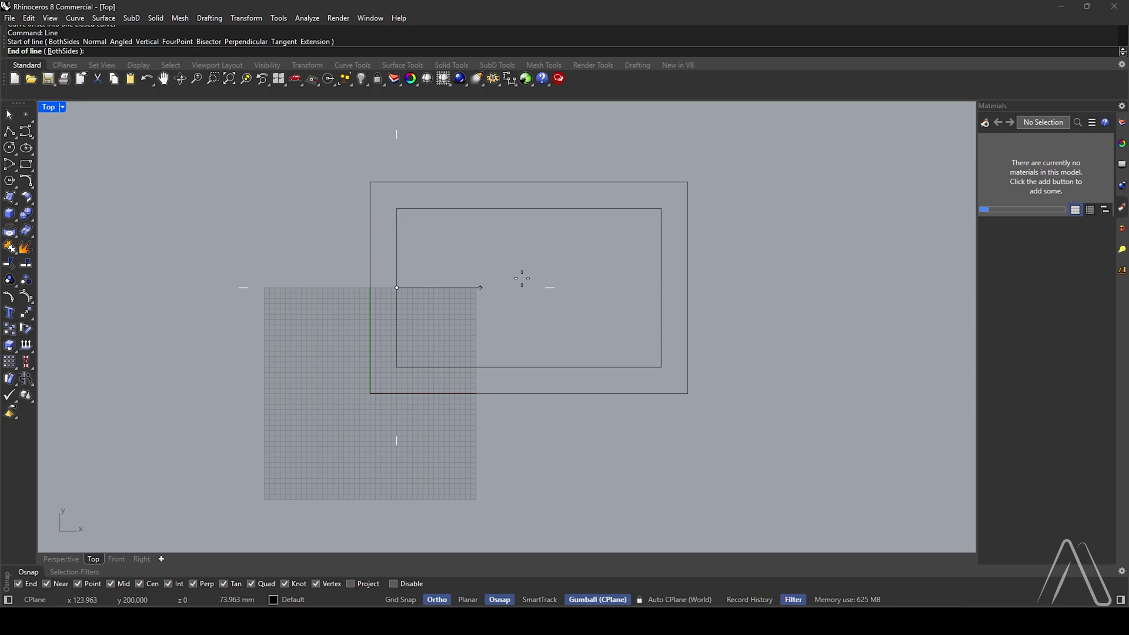
pyautogui.click(661, 288)
pyautogui.keyDown('ctrl'); pyautogui.keyDown('shift'); pyautogui.moveTo(401, 271); pyautogui.dragTo(393, 270); pyautogui.keyUp('shift'); pyautogui.keyUp('ctrl')
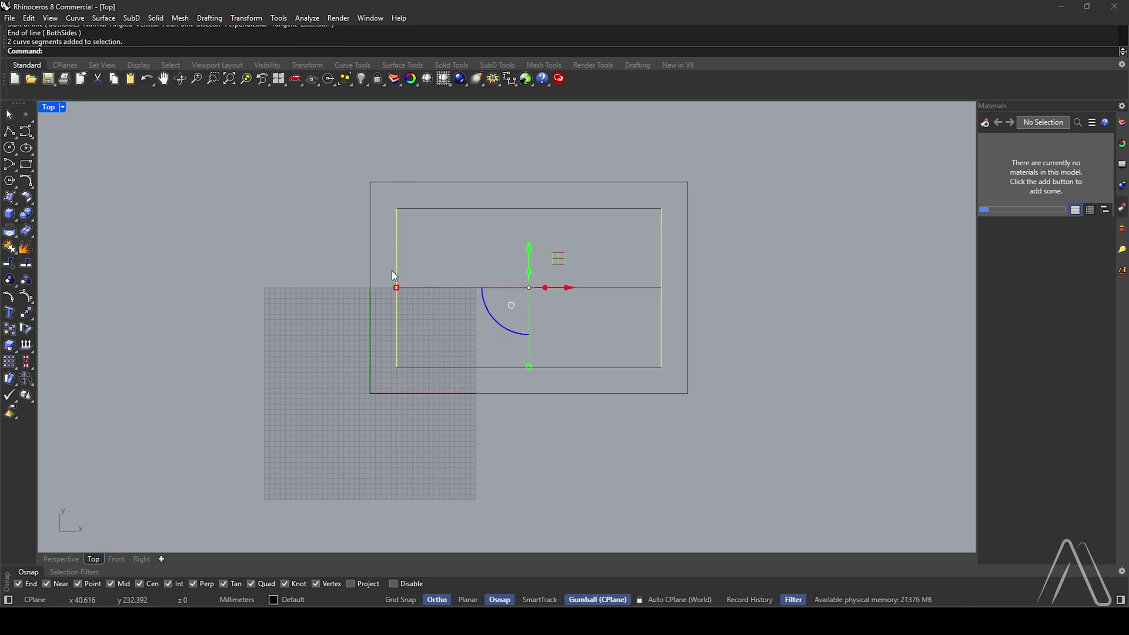
pyautogui.press('Delete')
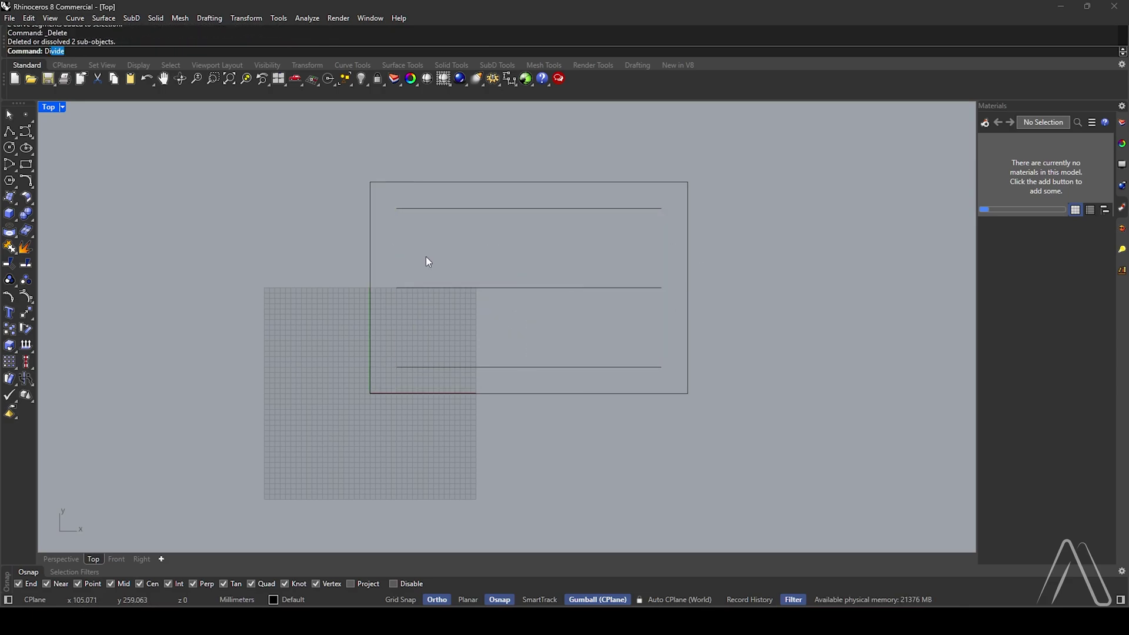
# Step: Divide the inner rectangle's two remaining long sides into 3 segments each, marking the division points
pyautogui.write('v')
pyautogui.press('Return')
pyautogui.click(457, 207)
pyautogui.press('Return')
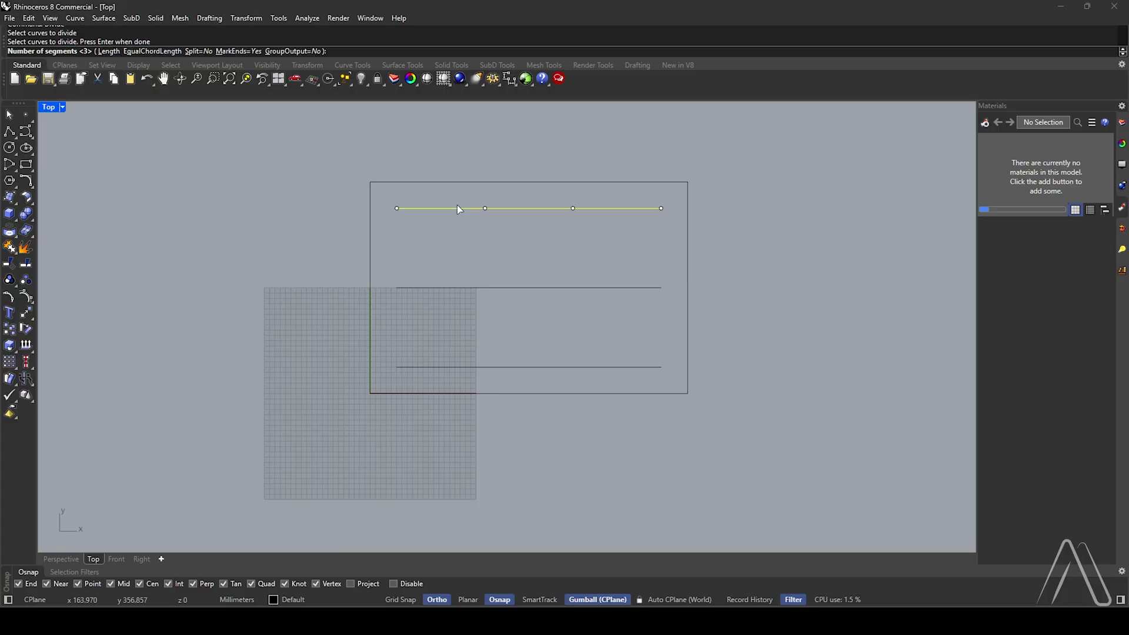
pyautogui.press('Return')
pyautogui.press('Return')
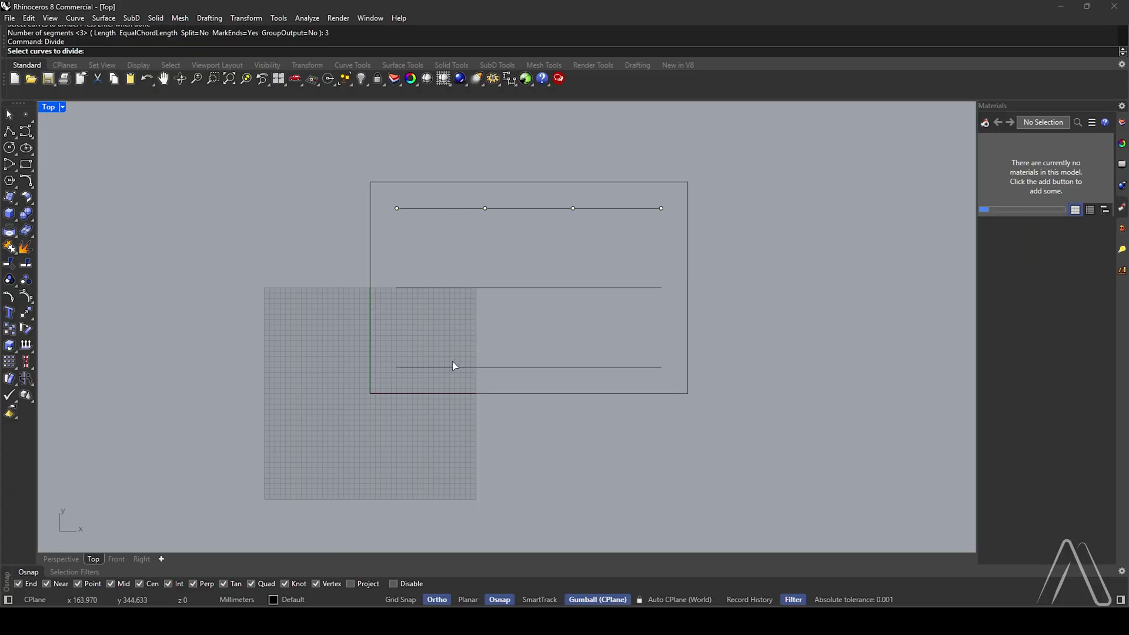
pyautogui.click(454, 367)
pyautogui.press('Return')
pyautogui.press('Return')
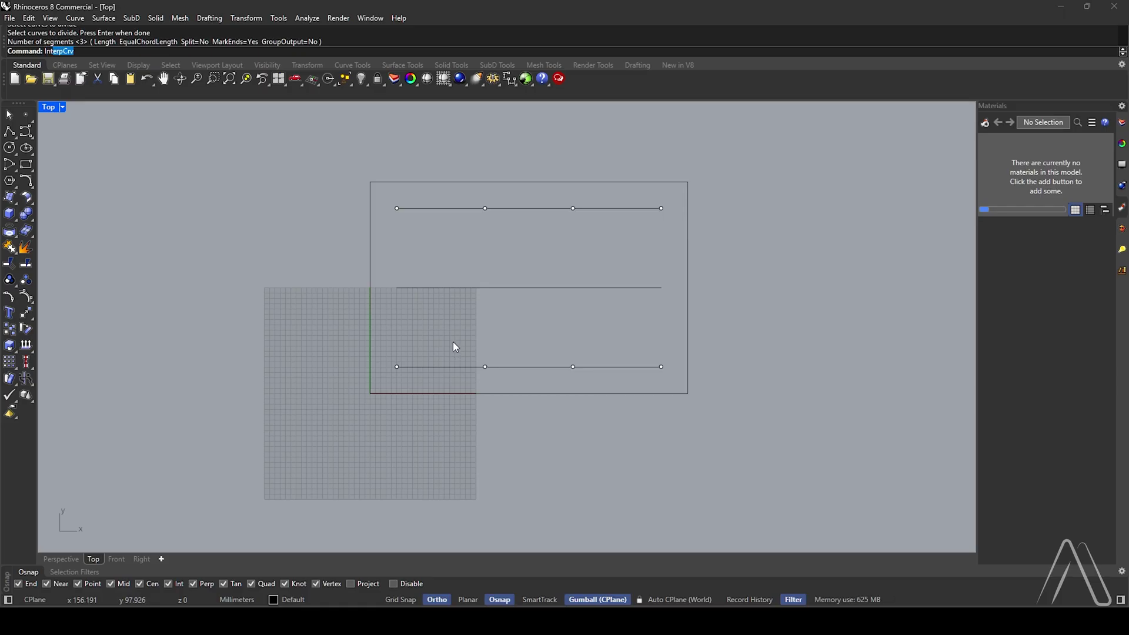
# Step: Draw an S-shaped interpolated curve through the centre line's start, upper first-third point, midpoint, lower second-third point and the centre line's end
pyautogui.press('Return')
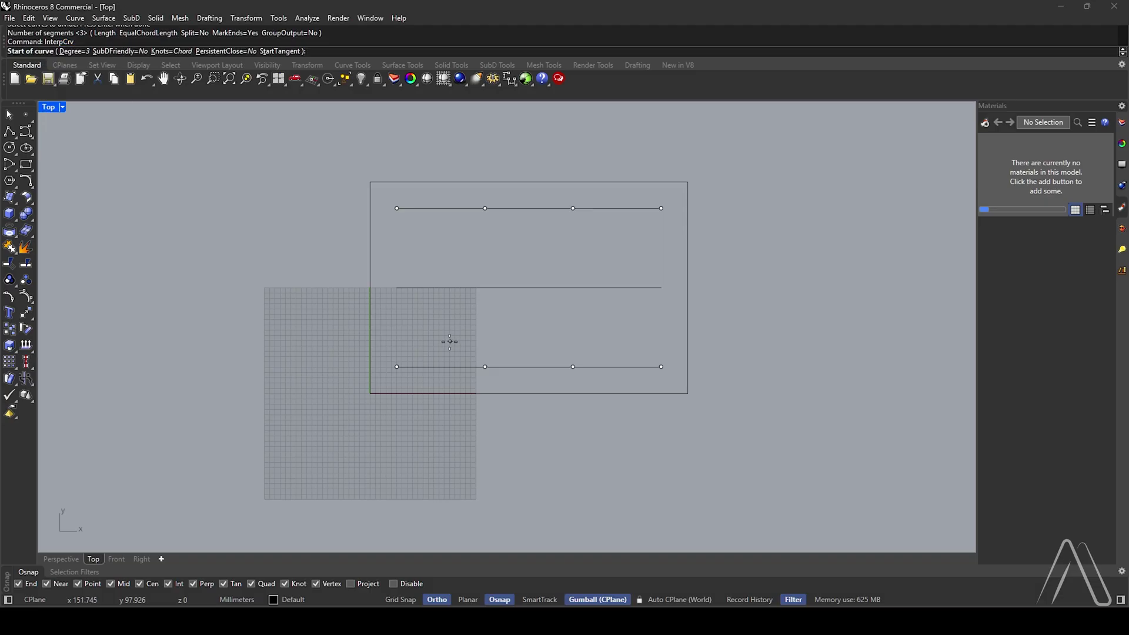
pyautogui.click(397, 287)
pyautogui.click(485, 209)
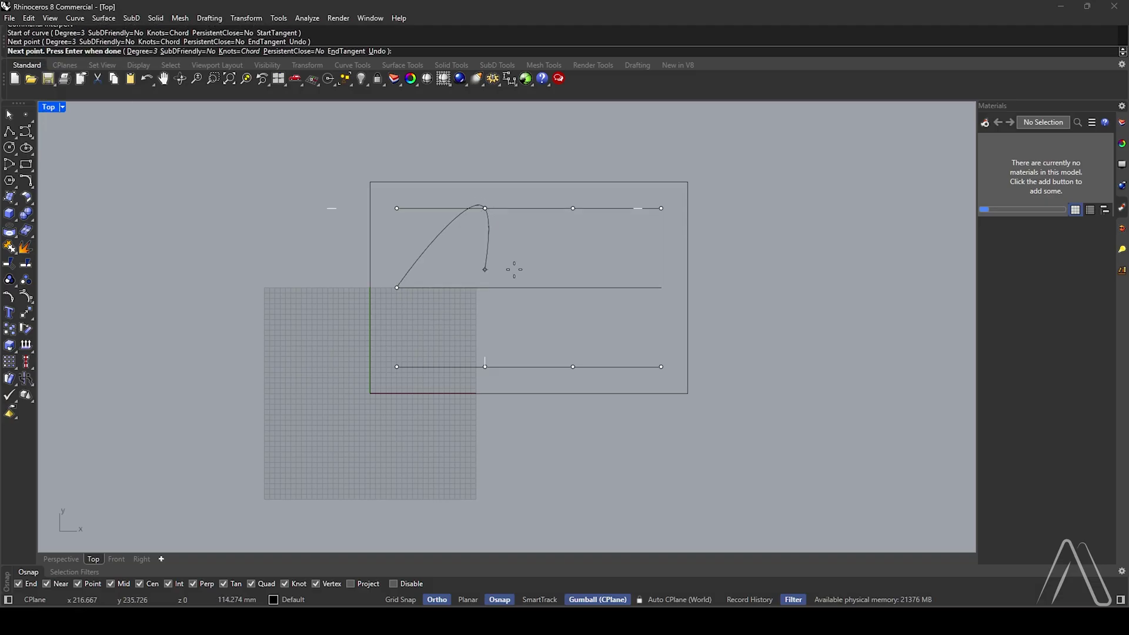
pyautogui.click(530, 287)
pyautogui.click(574, 367)
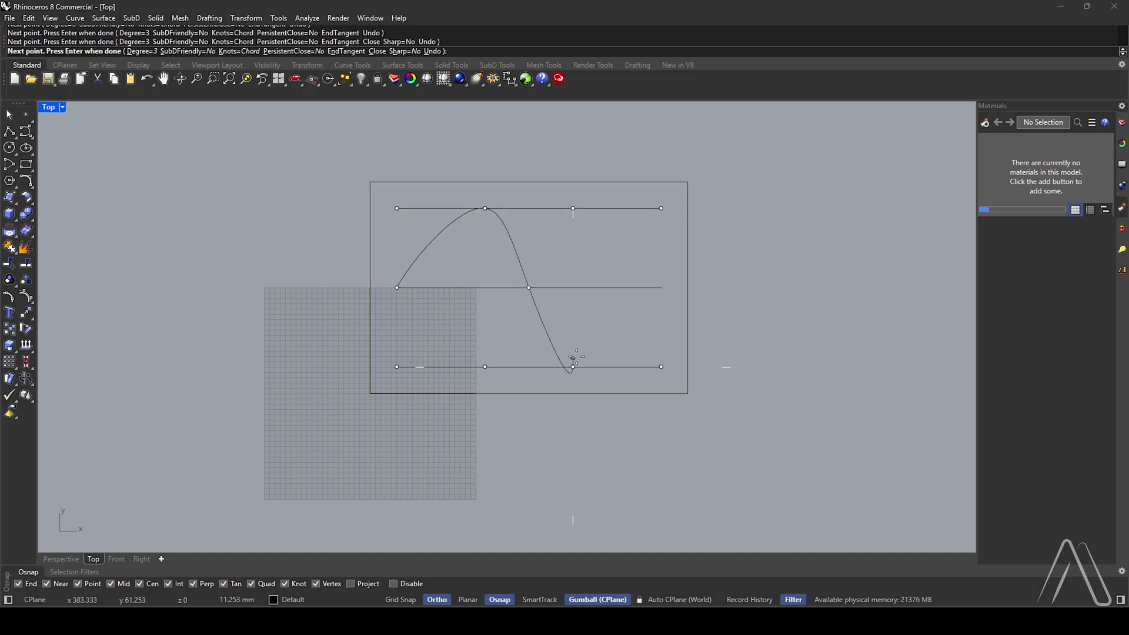
pyautogui.click(661, 288)
pyautogui.press('Return')
# Step: Mirror a copy of the S-shaped curve across the horizontal centre line
pyautogui.write('mir')
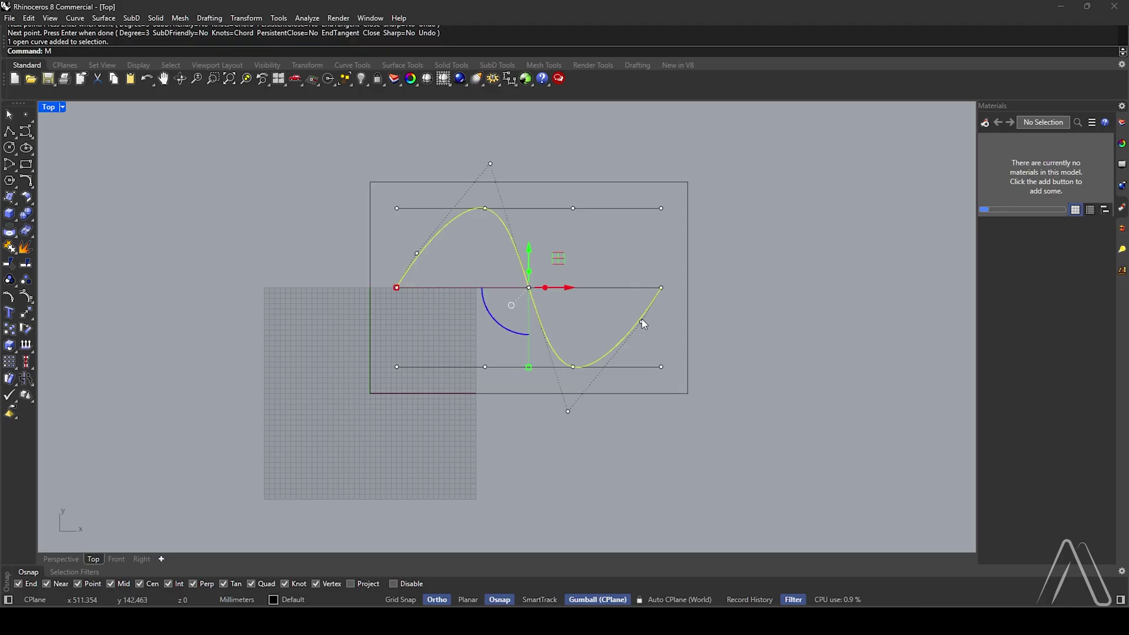
pyautogui.press('Return')
pyautogui.click(662, 287)
pyautogui.click(459, 206)
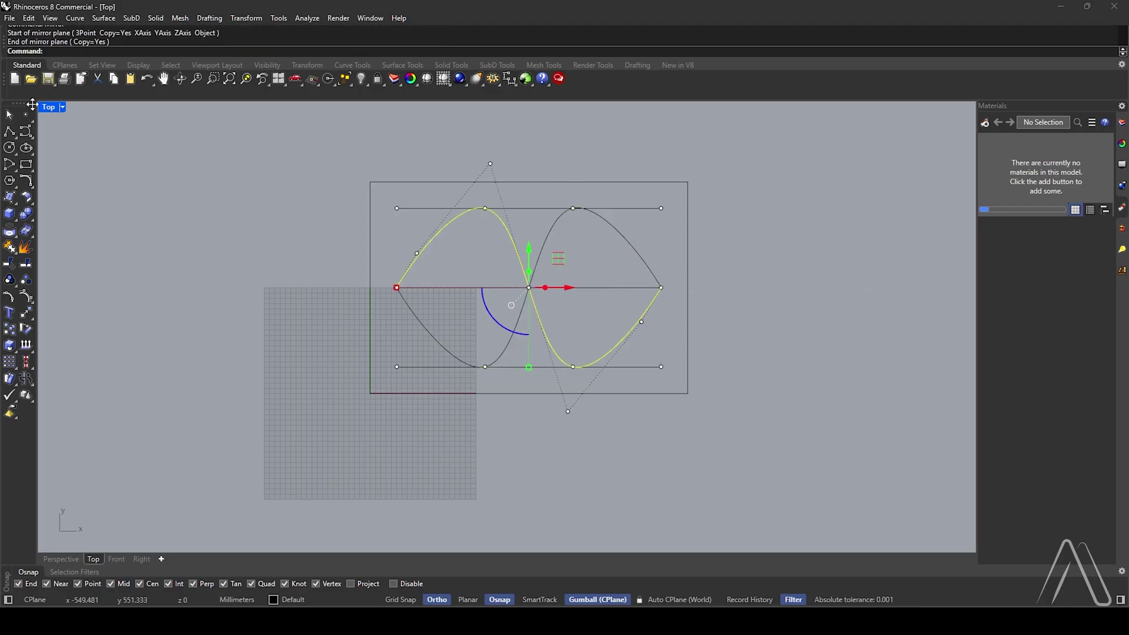
# Step: In the Perspective view, move the original S-shaped curve 300 mm straight up and deselect it
pyautogui.doubleClick(50, 108)
pyautogui.scroll(-5, 646, 247)
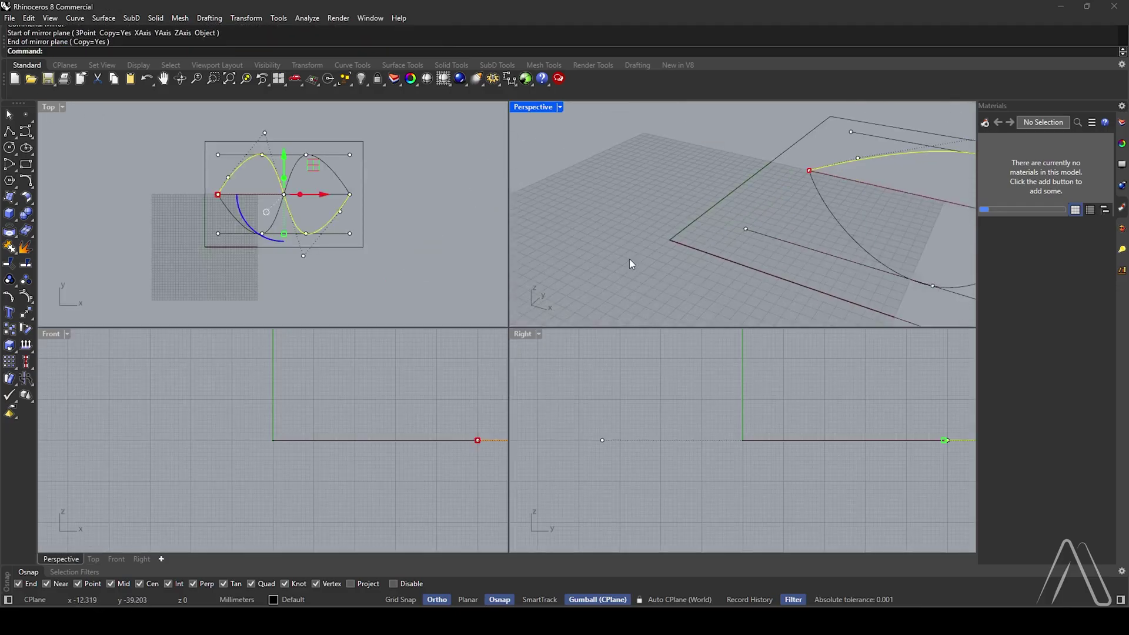
pyautogui.doubleClick(528, 108)
pyautogui.keyDown('shift'); pyautogui.moveTo(562, 362); pyautogui.dragTo(575, 316, button='right'); pyautogui.keyUp('shift')
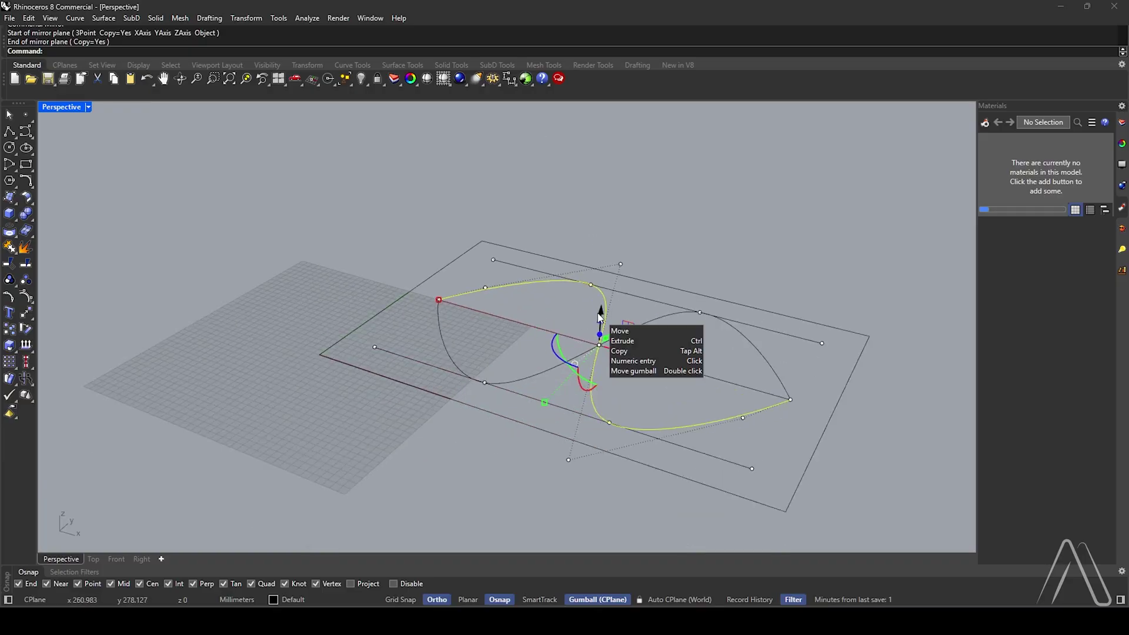
pyautogui.click(599, 315)
pyautogui.write('900')
pyautogui.press('Return')
pyautogui.scroll(-3, 528, 353)
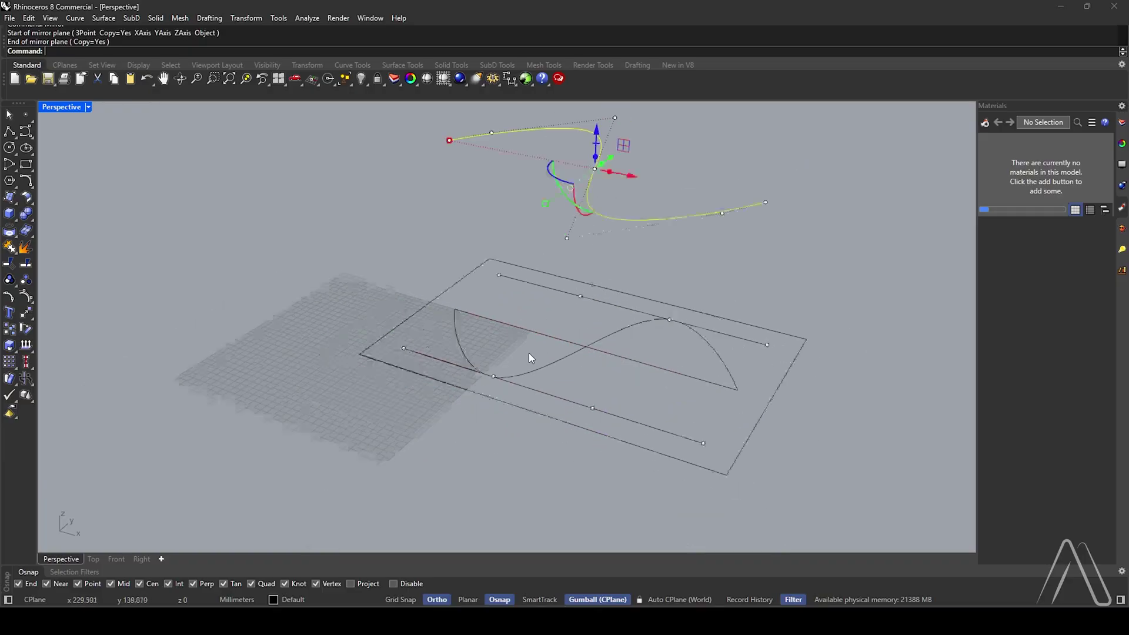
pyautogui.press('Escape')
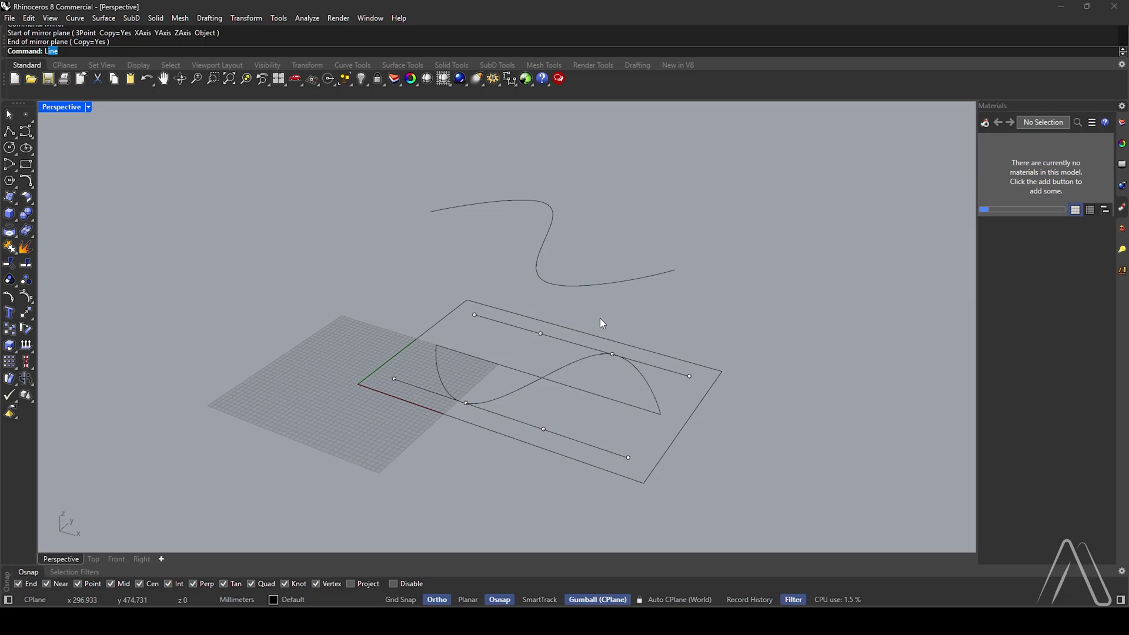
# Step: Loft a surface between the raised curve and its mirrored copy on the ground, and set the Perspective view to Shaded
pyautogui.press('Return')
pyautogui.click(666, 276)
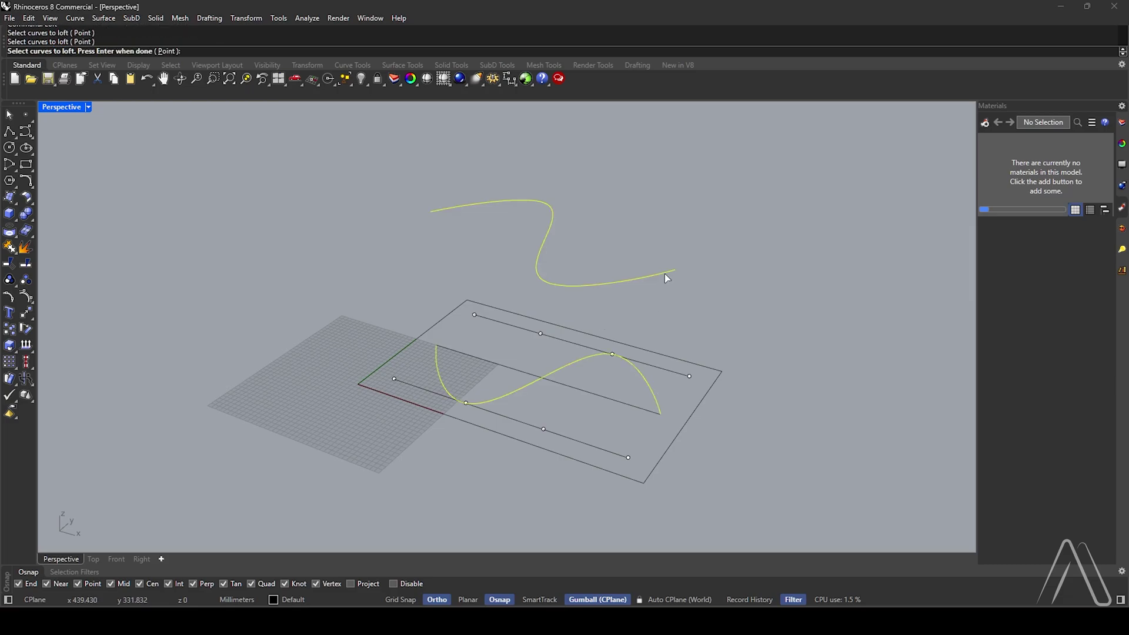
pyautogui.press('Return')
pyautogui.press('Return')
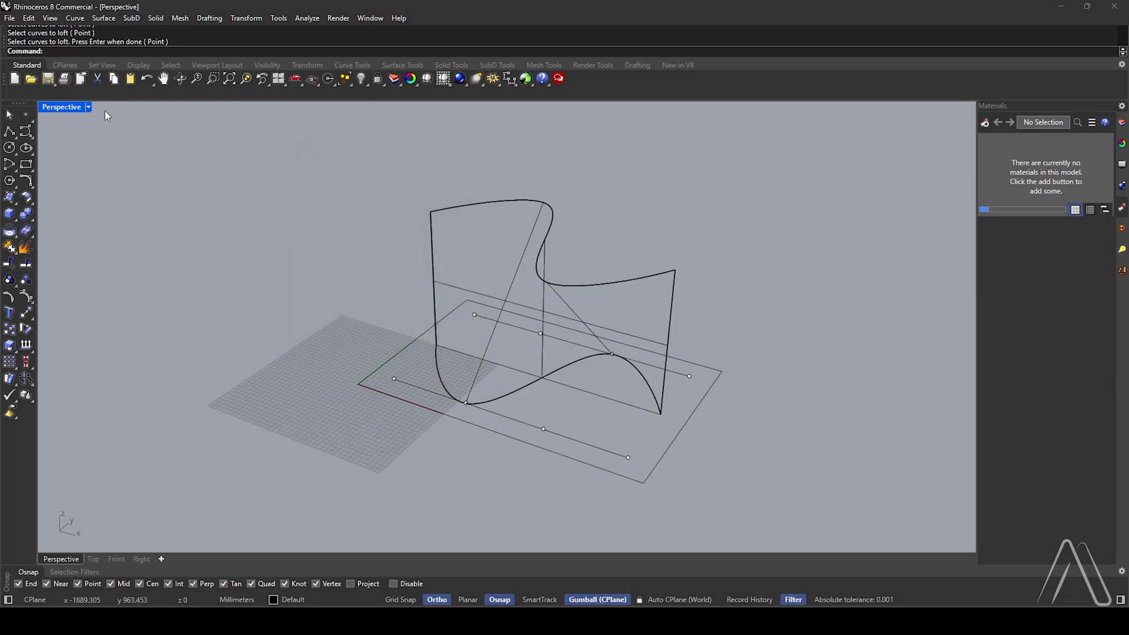
pyautogui.click(88, 107)
pyautogui.click(97, 164)
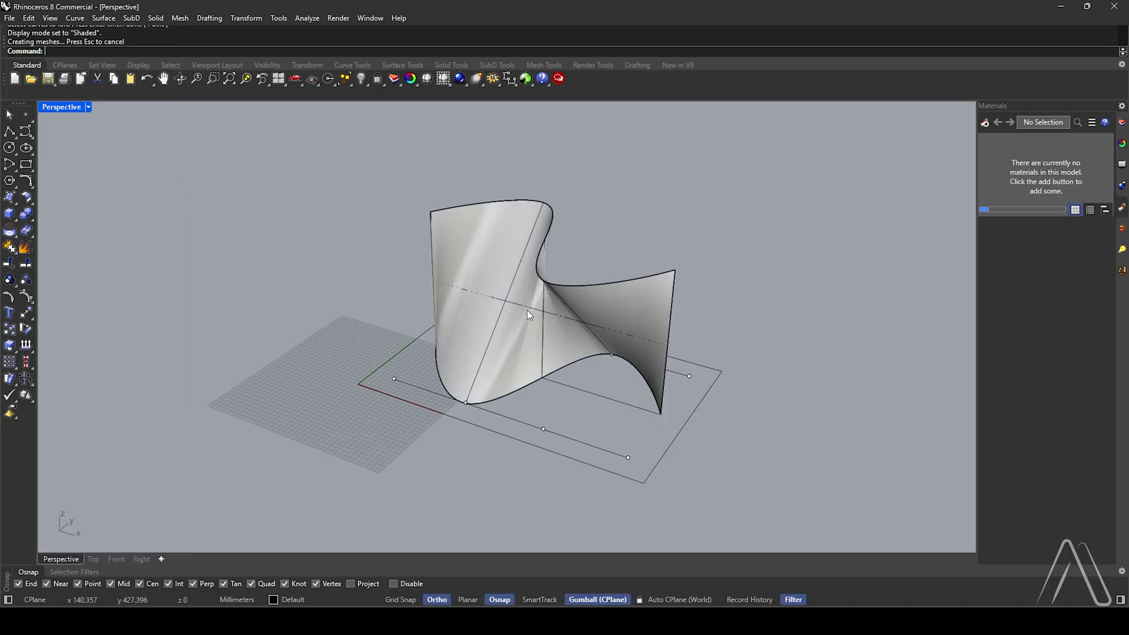
# Step: Extrude the lofted surface with ExtrudeSrf into a solid, along the Y direction set in the Top view, 10 mm to both sides
pyautogui.click(617, 311)
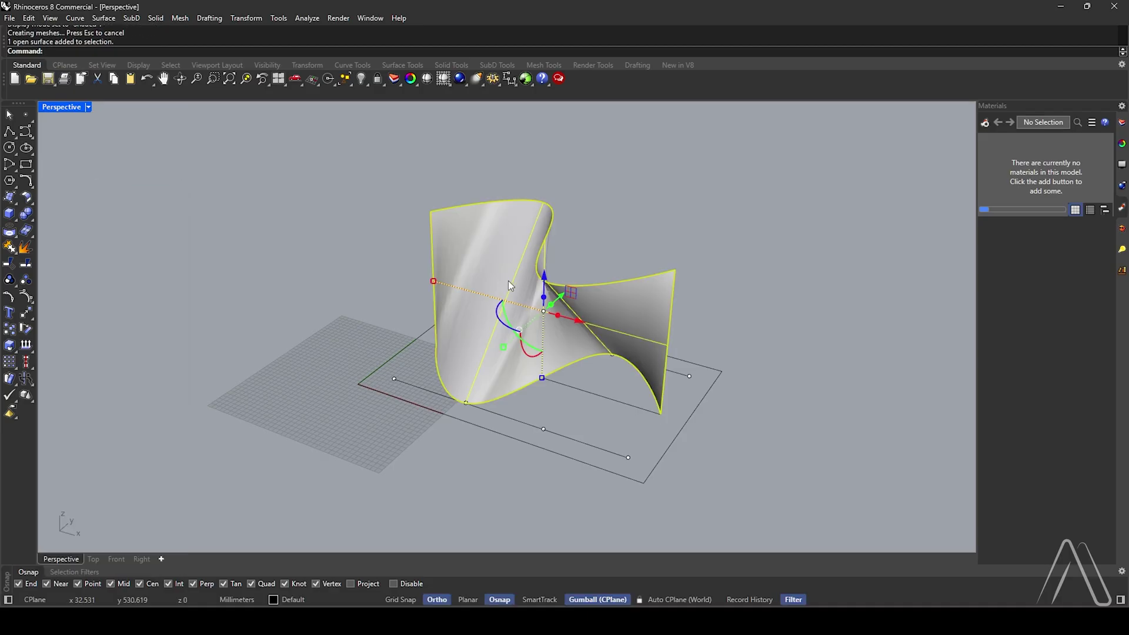
pyautogui.write('ExtrudeCrv')
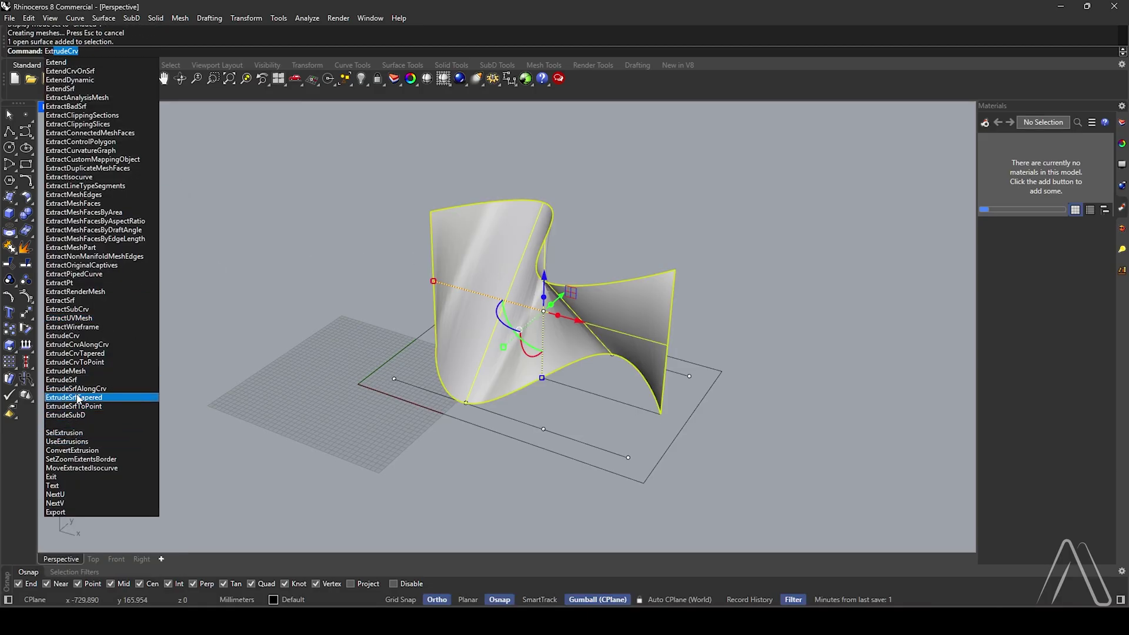
pyautogui.click(84, 387)
pyautogui.doubleClick(64, 108)
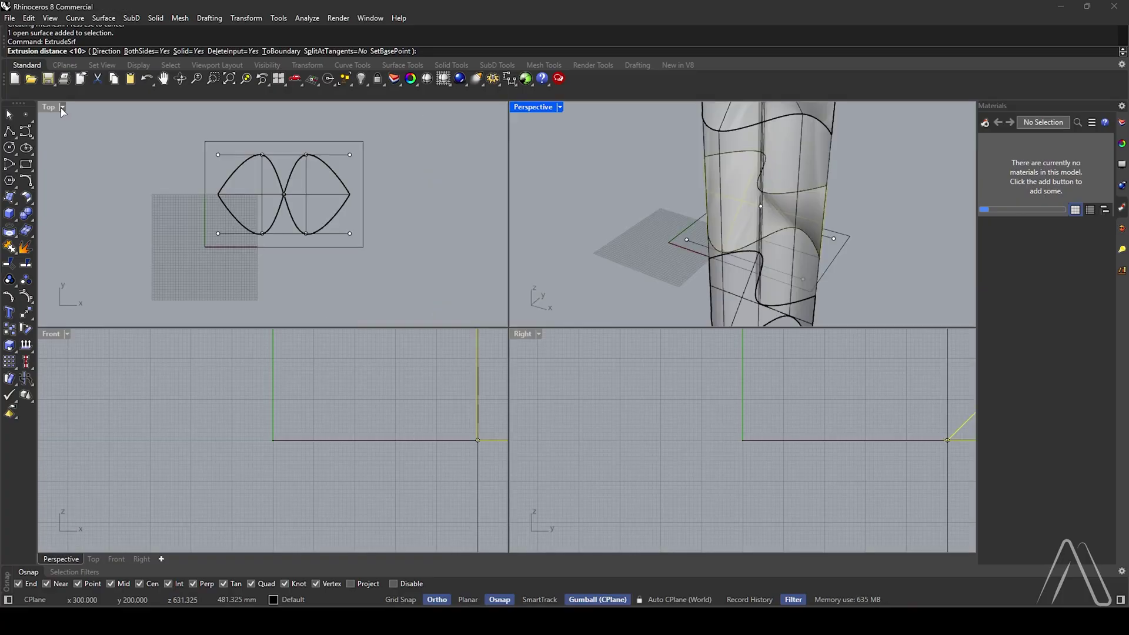
pyautogui.write('d')
pyautogui.press('Return')
pyautogui.scroll(3, 353, 267)
pyautogui.click(354, 266)
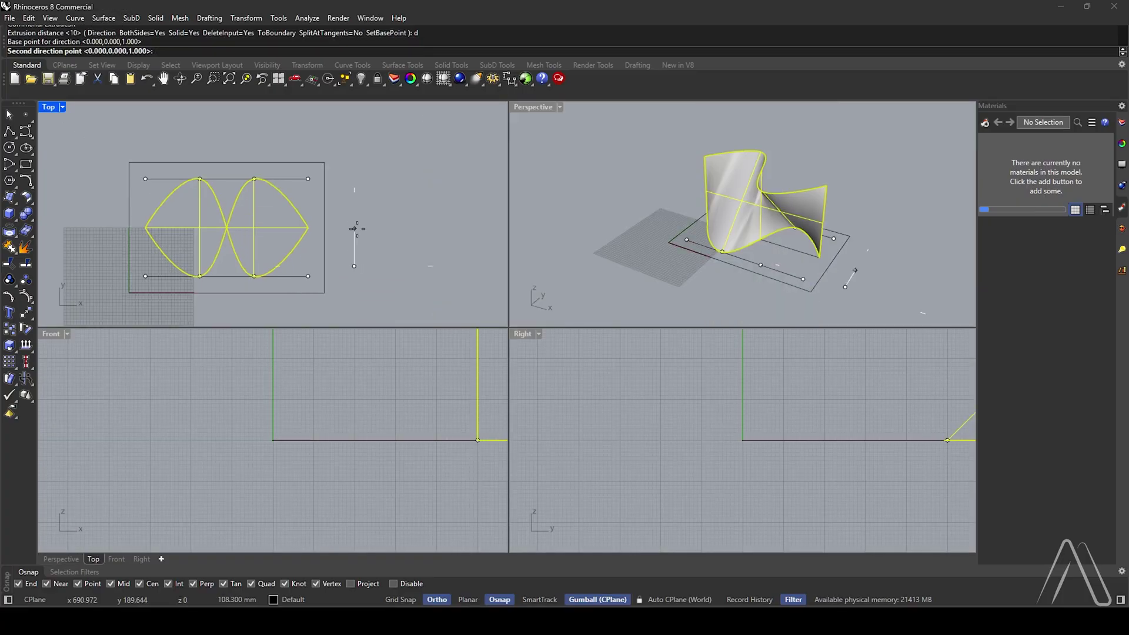
pyautogui.click(356, 215)
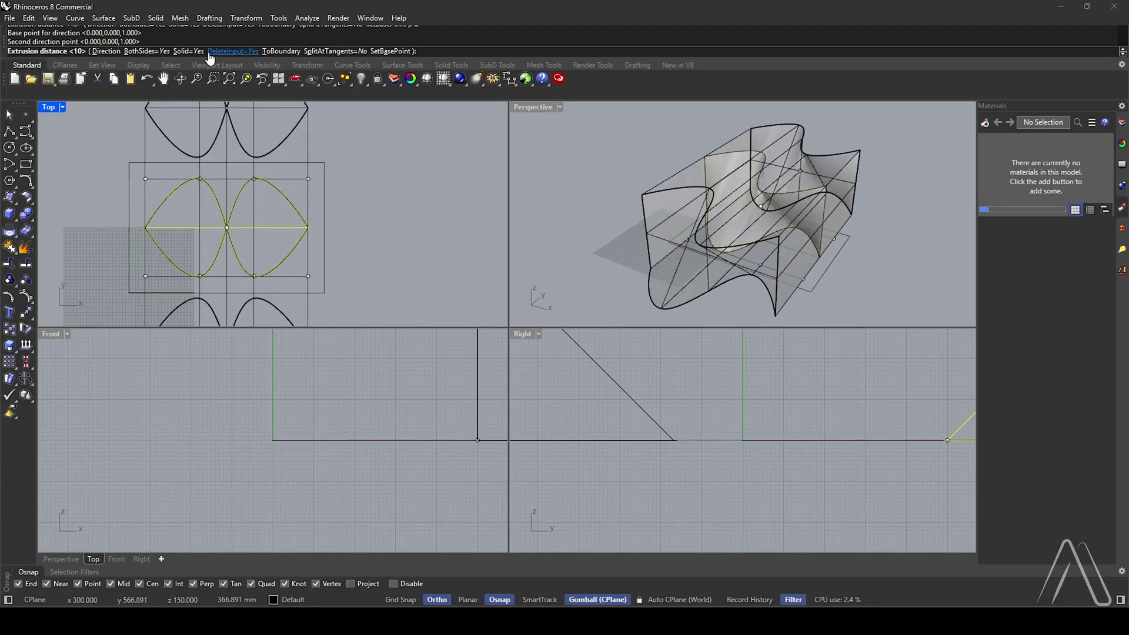
pyautogui.write('10')
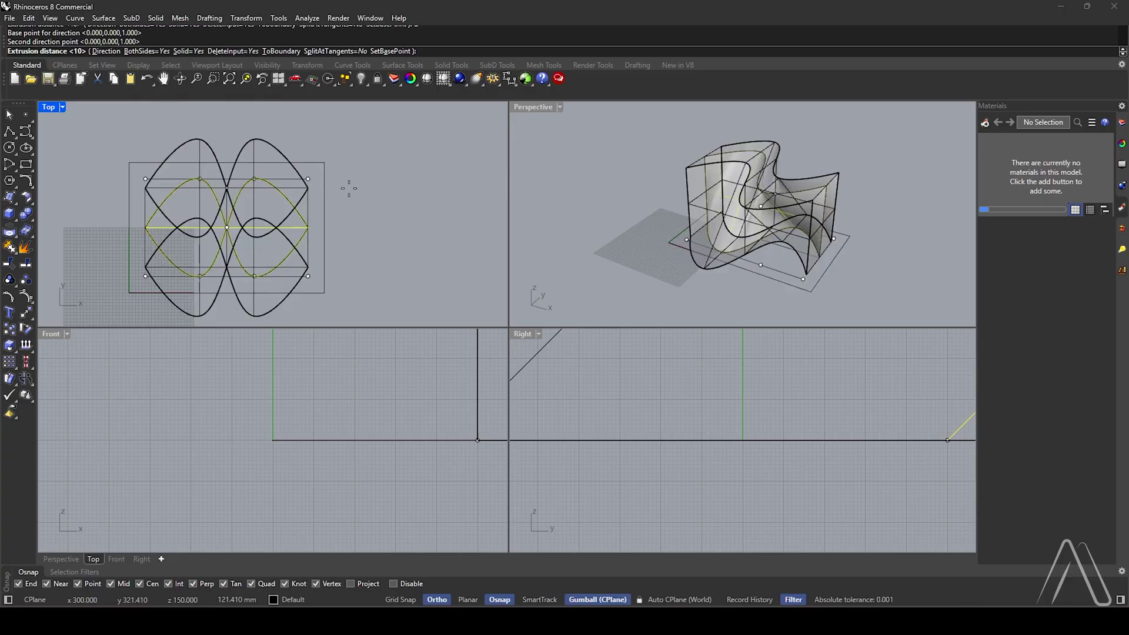
pyautogui.press('Return')
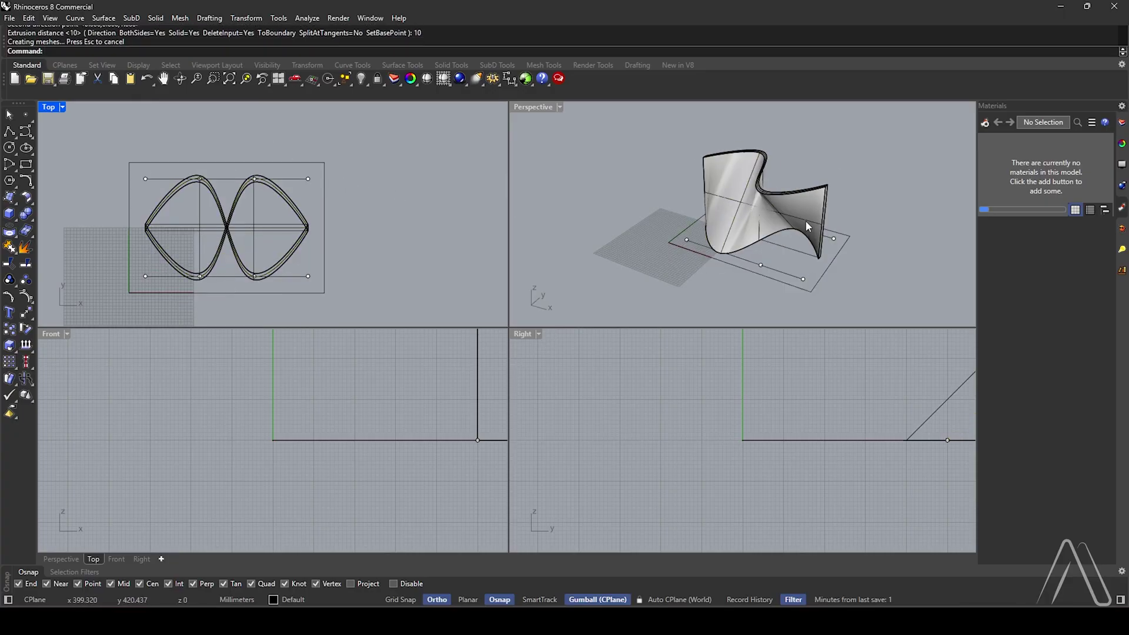
# Step: Slice the wave-shaped solid with Contour, along a vertical direction set in the Front view, with 10 mm between contours
pyautogui.click(809, 227)
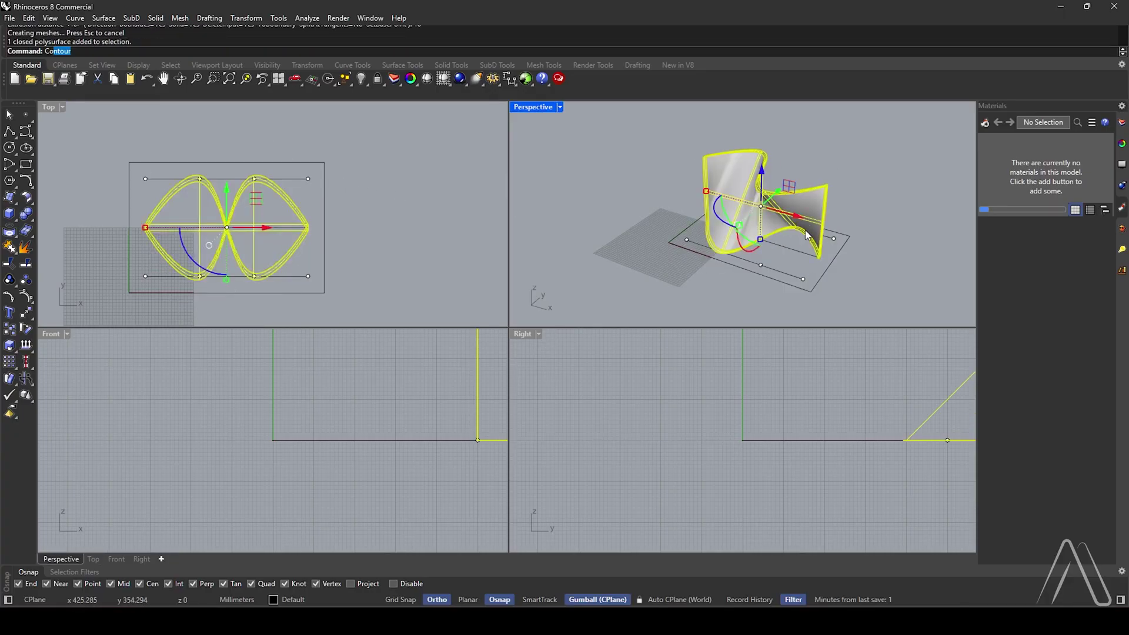
pyautogui.write('Co')
pyautogui.press('Return')
pyautogui.click(311, 450)
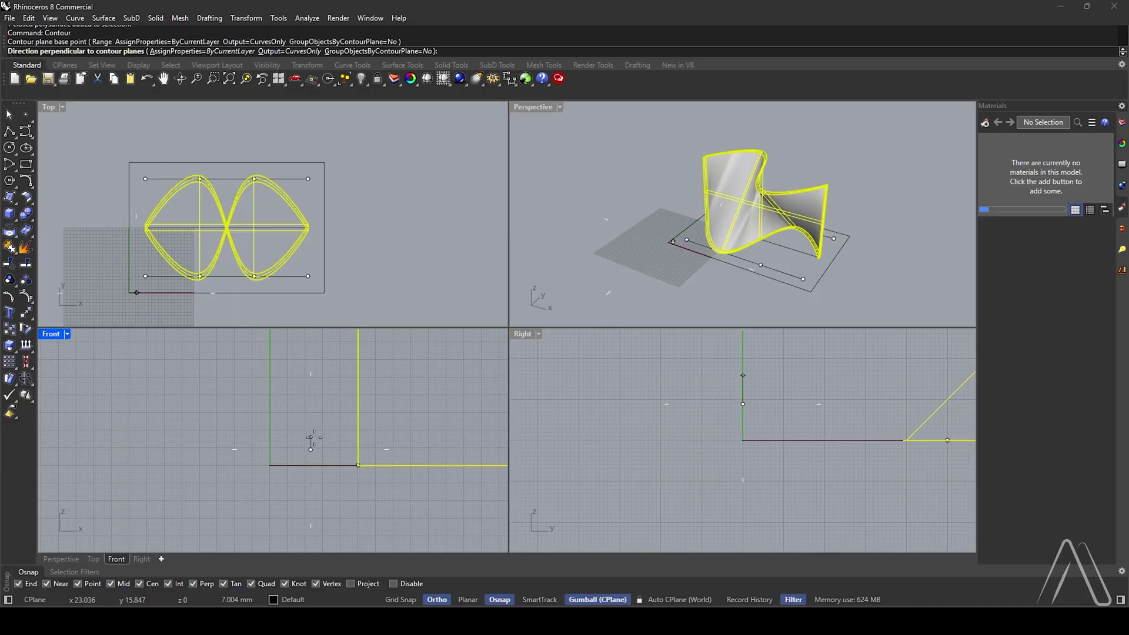
pyautogui.click(311, 380)
pyautogui.scroll(-3, 299, 408)
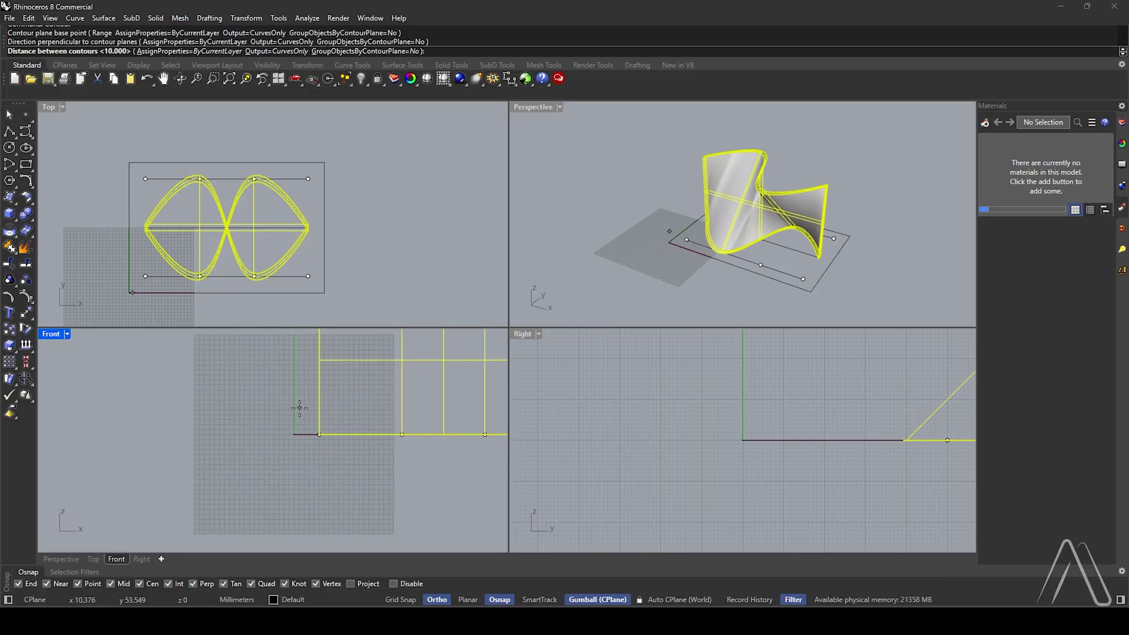
pyautogui.write('10')
pyautogui.press('Return')
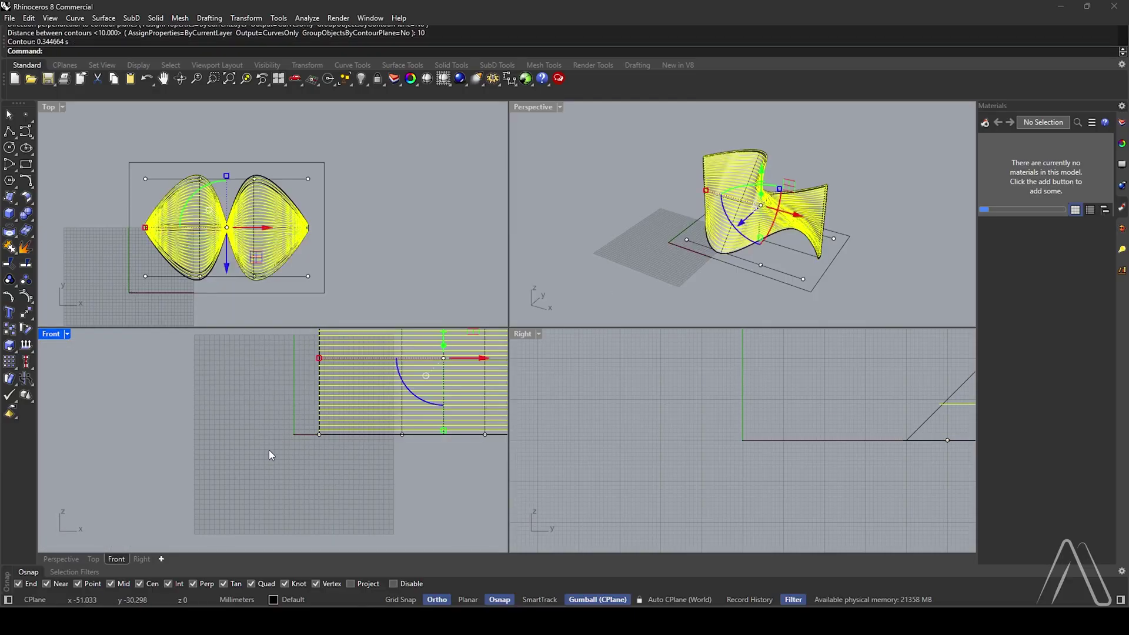
# Step: In the Perspective view, move the contour curves 1000 mm in the negative Y direction, clear of the original solid
pyautogui.click(740, 226)
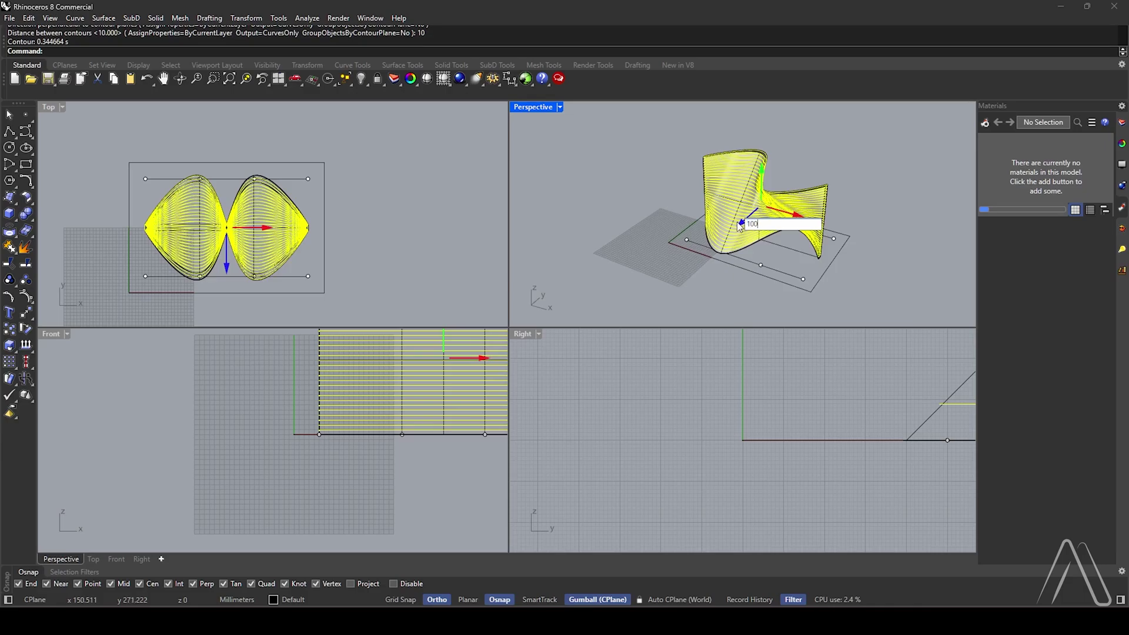
pyautogui.write('100')
pyautogui.press('Return')
pyautogui.scroll(-3, 694, 213)
pyautogui.scroll(3, 703, 221)
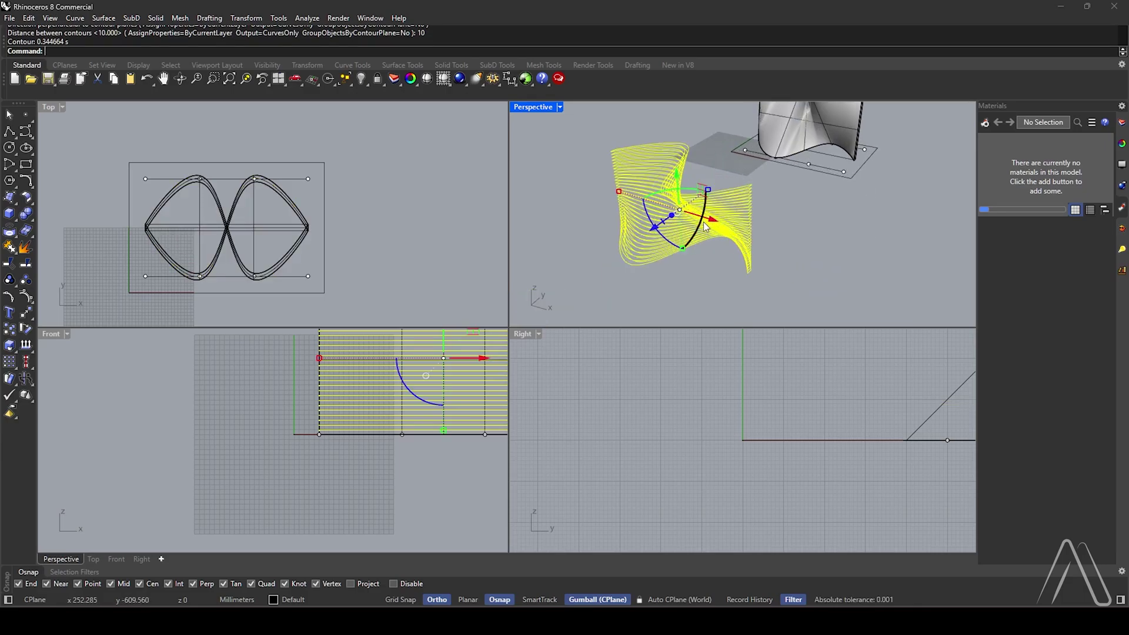
# Step: Extrude the contour curves 10 mm into solid slices with ExtrudeCrv and delete the original contour curves
pyautogui.scroll(-3, 301, 458)
pyautogui.scroll(2, 330, 415)
pyautogui.write('ExtrudeCrv')
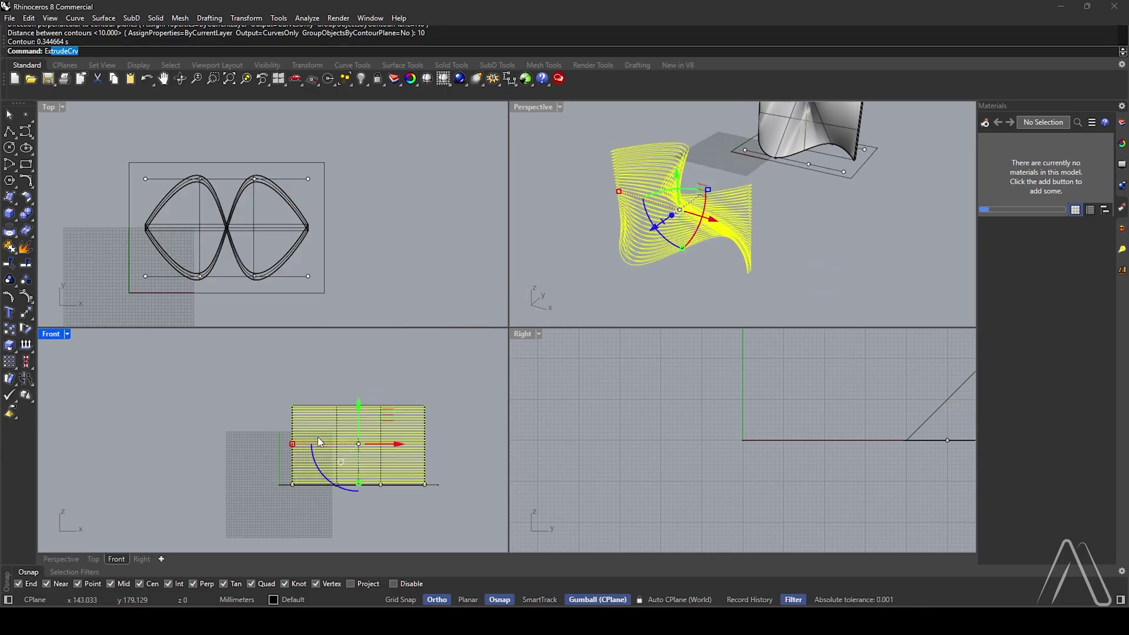
pyautogui.press('Return')
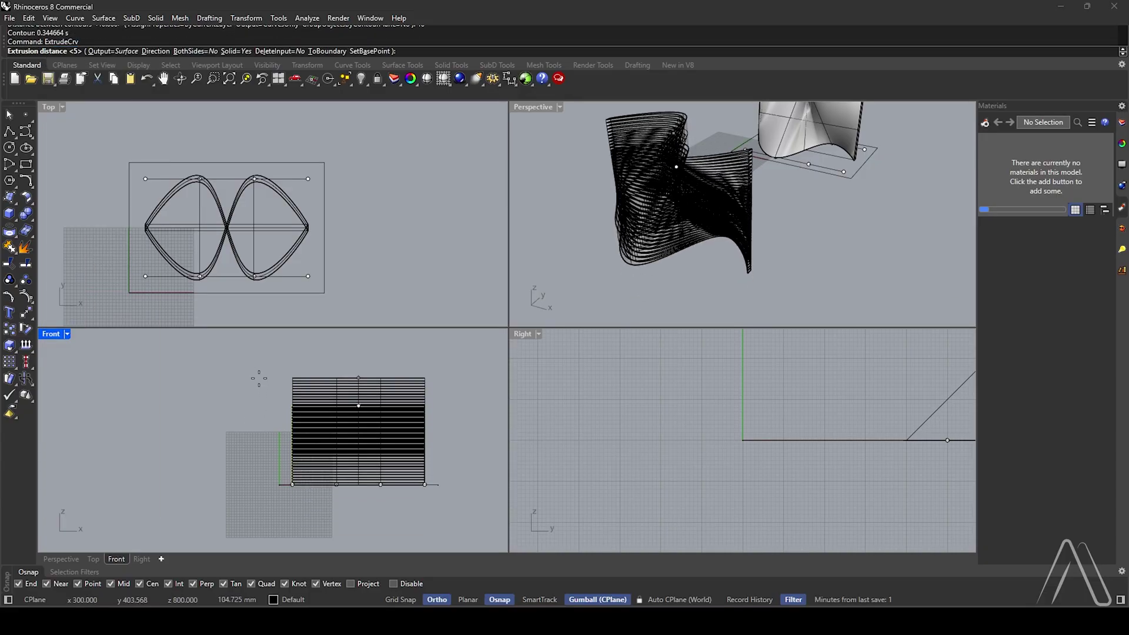
pyautogui.write('10')
pyautogui.press('Return')
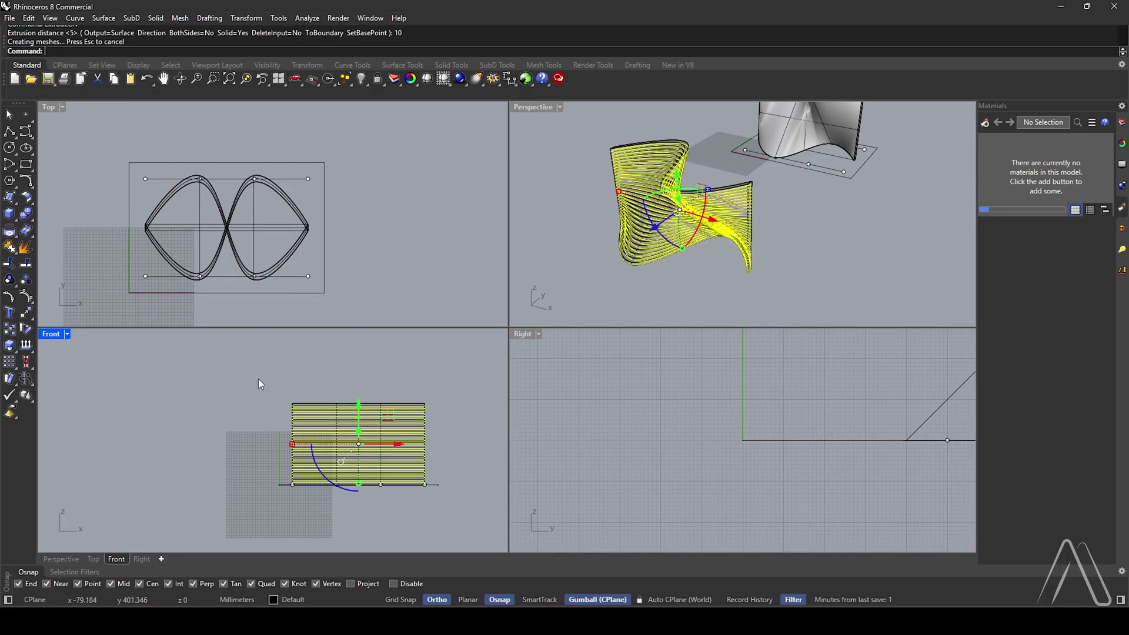
pyautogui.press('Delete')
# Step: Move the straight centre line beneath the original solid by -1000 mm along Y to the sliced stack
pyautogui.moveTo(757, 210); pyautogui.dragTo(756, 213, button='right')
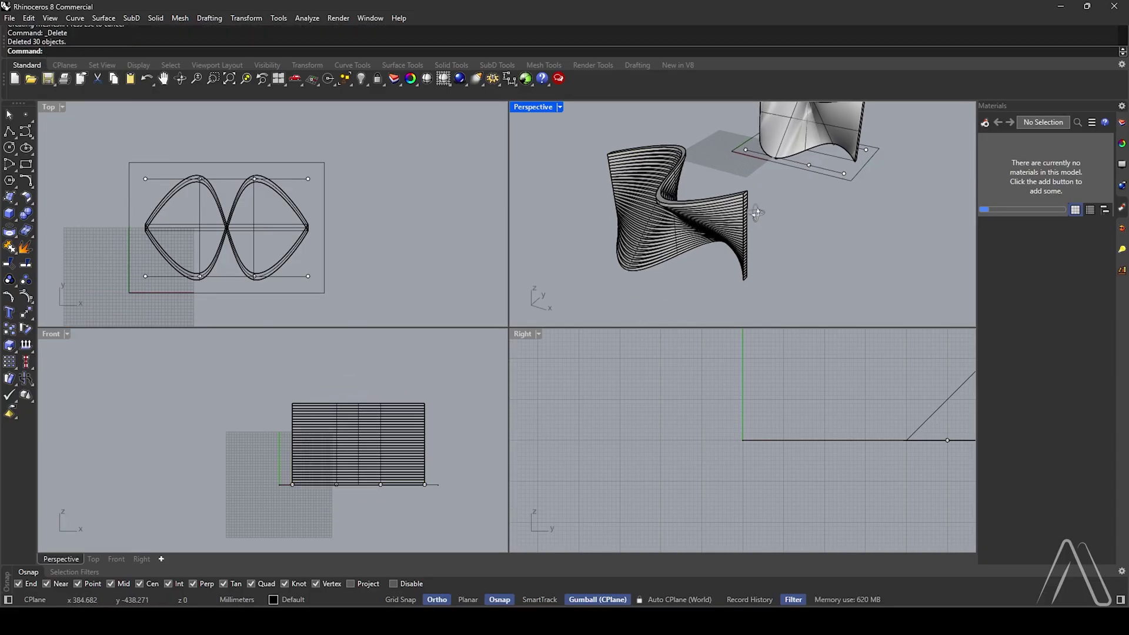
pyautogui.click(823, 157)
pyautogui.moveTo(828, 158); pyautogui.dragTo(819, 161, button='right')
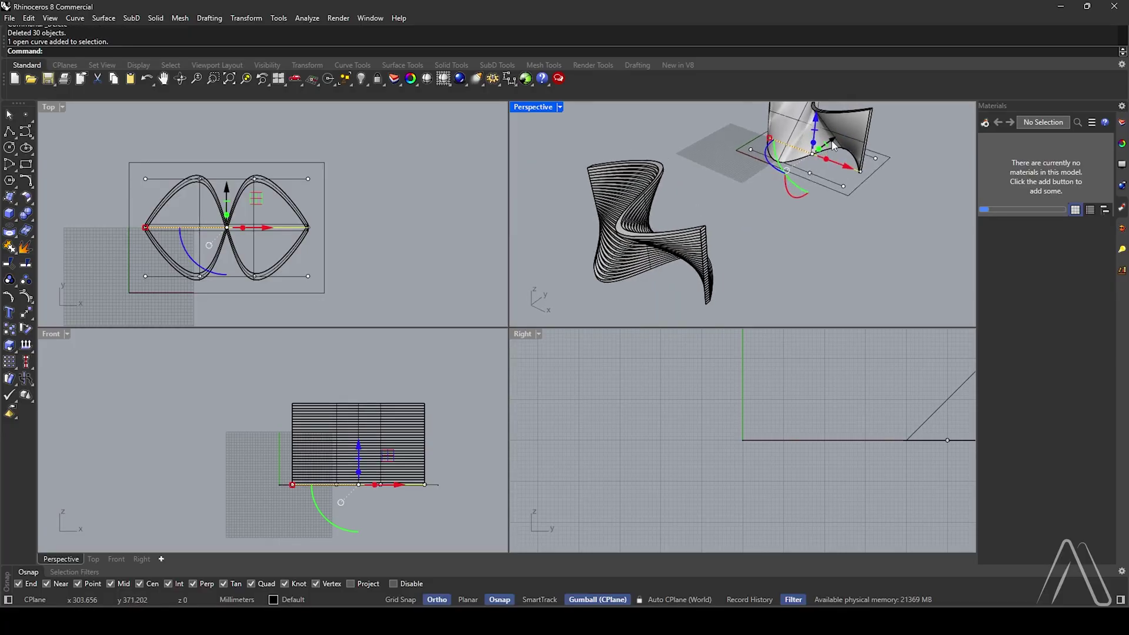
pyautogui.click(833, 144)
pyautogui.write('-100')
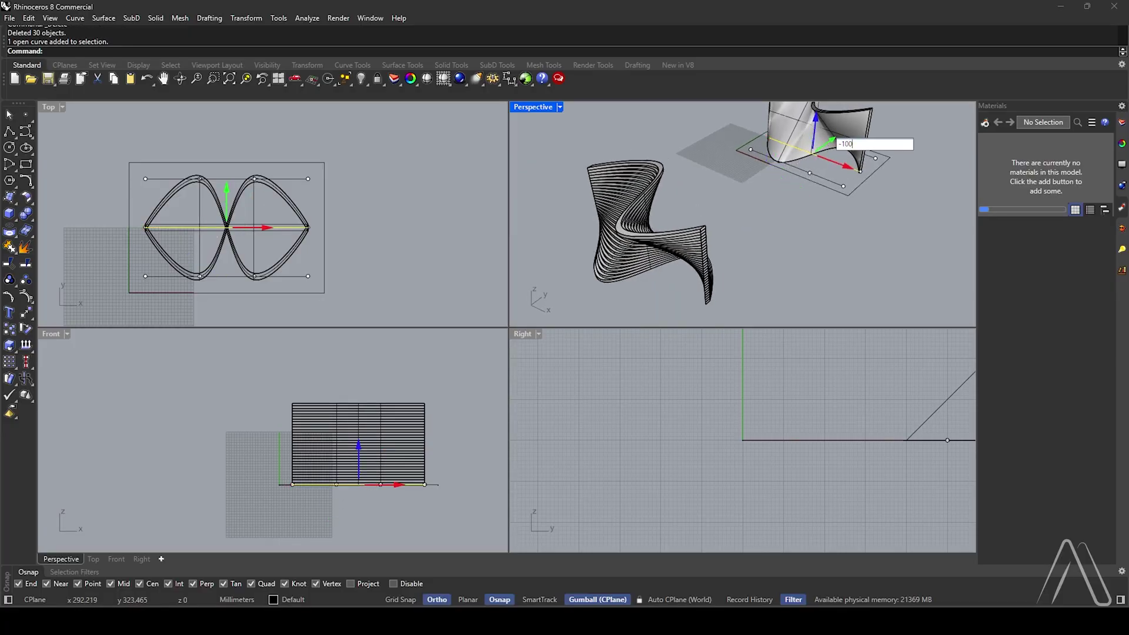
pyautogui.write('0')
pyautogui.press('Return')
pyautogui.scroll(2, 621, 279)
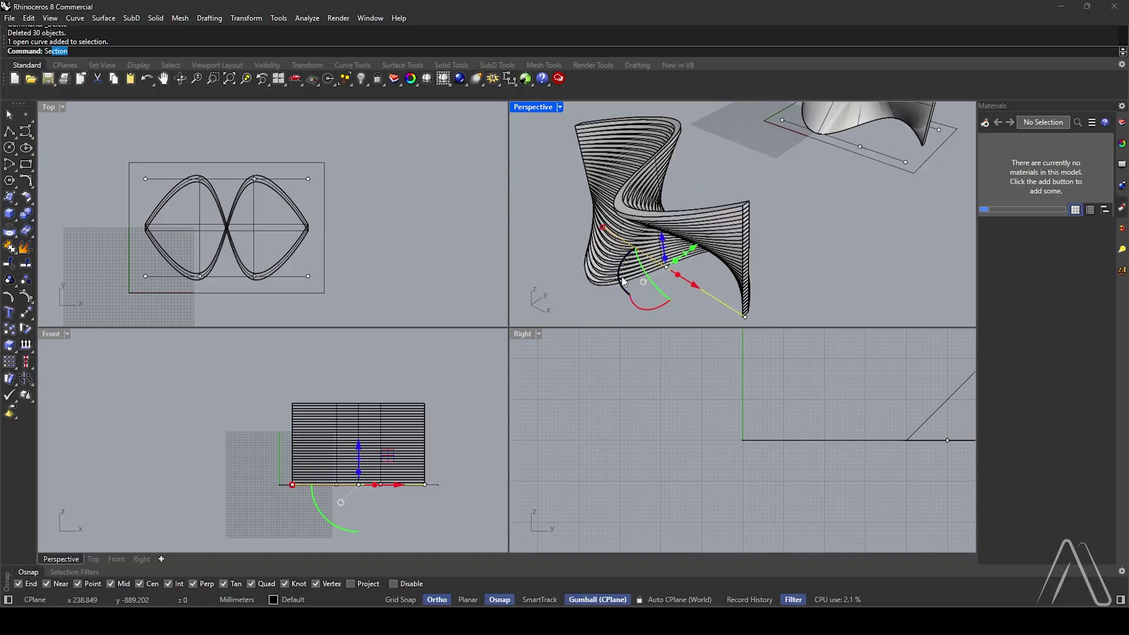
# Step: Raise the centre line to the top of the sliced stack with SetPt, snapping to the uppermost slice's end, and deselect it
pyautogui.write('Set')
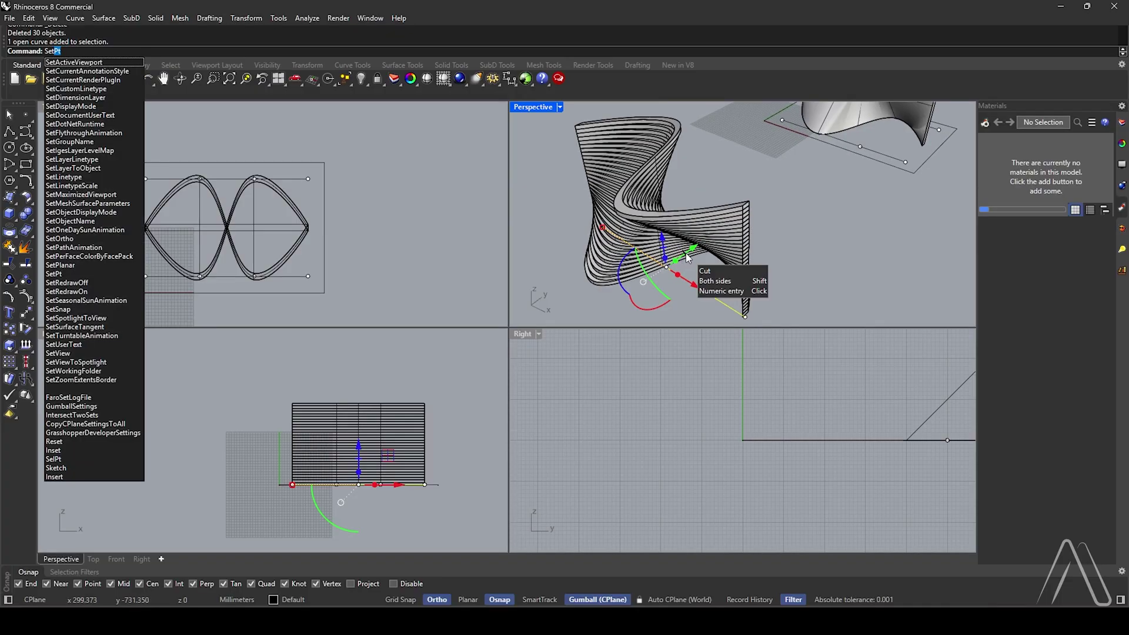
pyautogui.press('Return')
pyautogui.press('Return')
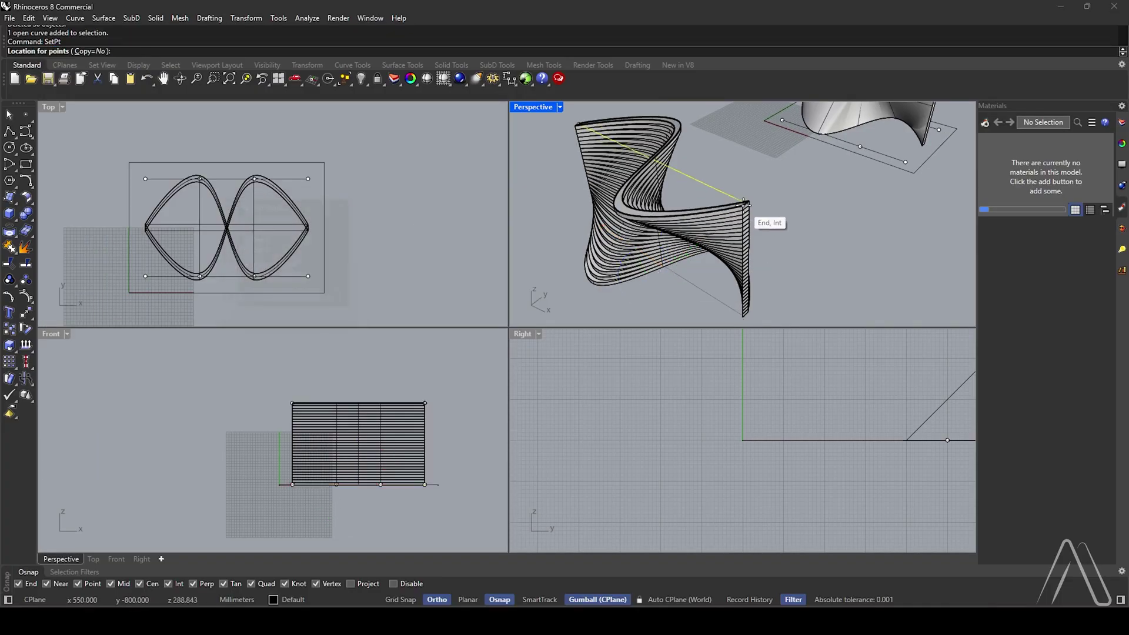
pyautogui.scroll(2, 759, 219)
pyautogui.click(751, 221)
pyautogui.scroll(-2, 730, 194)
pyautogui.click(732, 173)
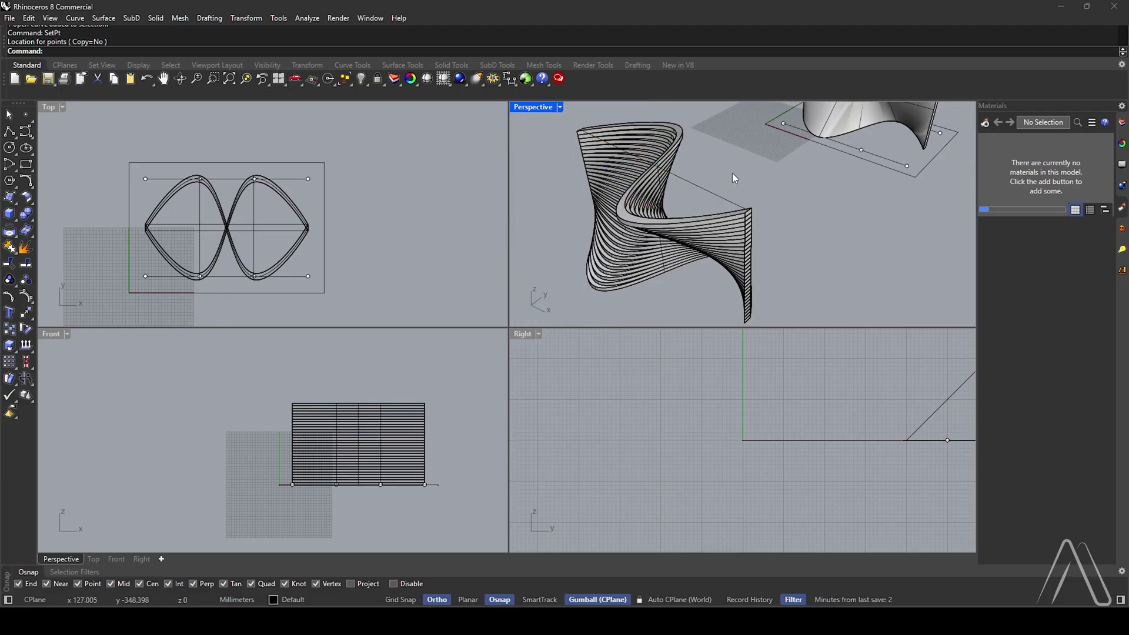
# Step: In the Top view, draw an ellipse centred on the raised line's midpoint, with a 300 mm X semi-axis and 200 mm Y semi-axis
pyautogui.write('Ellipse')
pyautogui.press('Return')
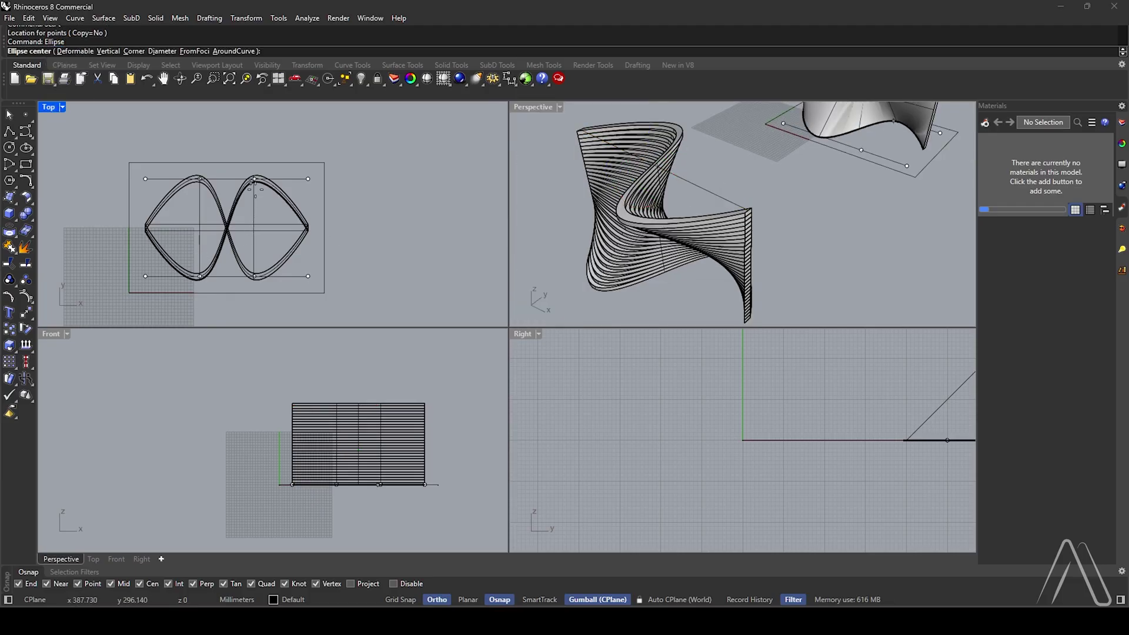
pyautogui.scroll(-3, 267, 248)
pyautogui.scroll(4, 263, 238)
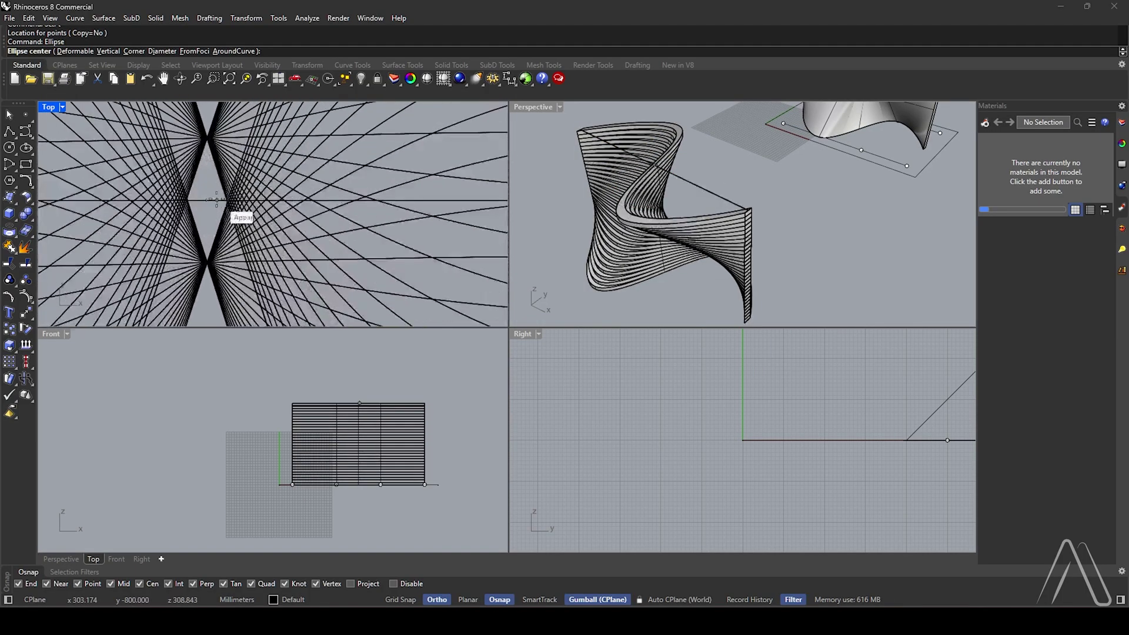
pyautogui.click(219, 195)
pyautogui.scroll(3, 191, 250)
pyautogui.scroll(-3, 191, 250)
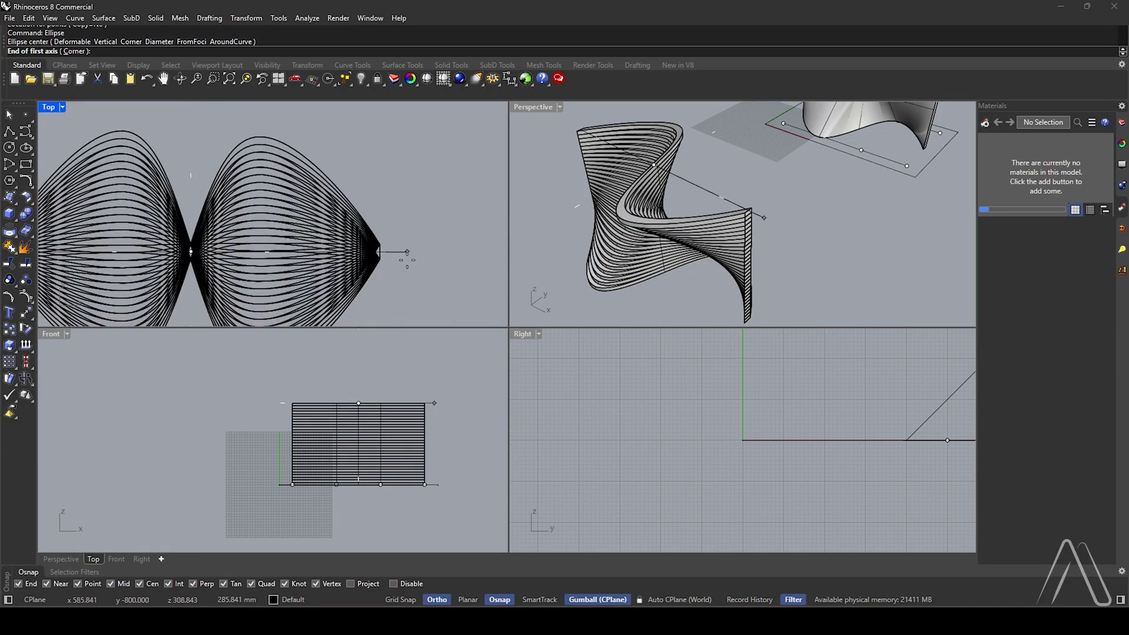
pyautogui.write('300')
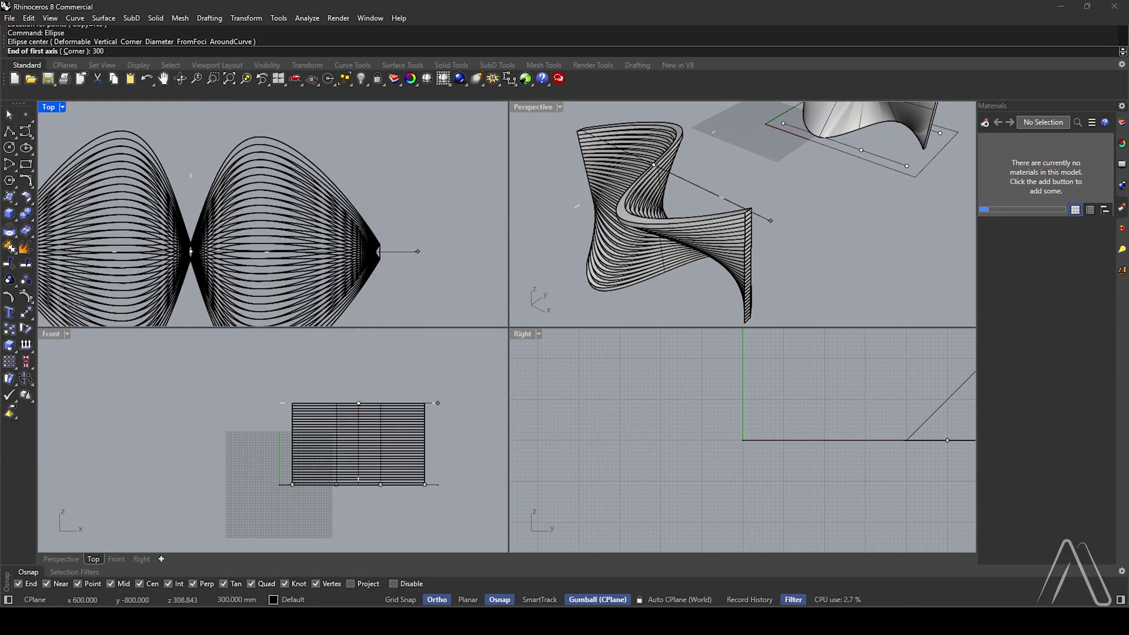
pyautogui.press('Return')
pyautogui.scroll(-3, 443, 285)
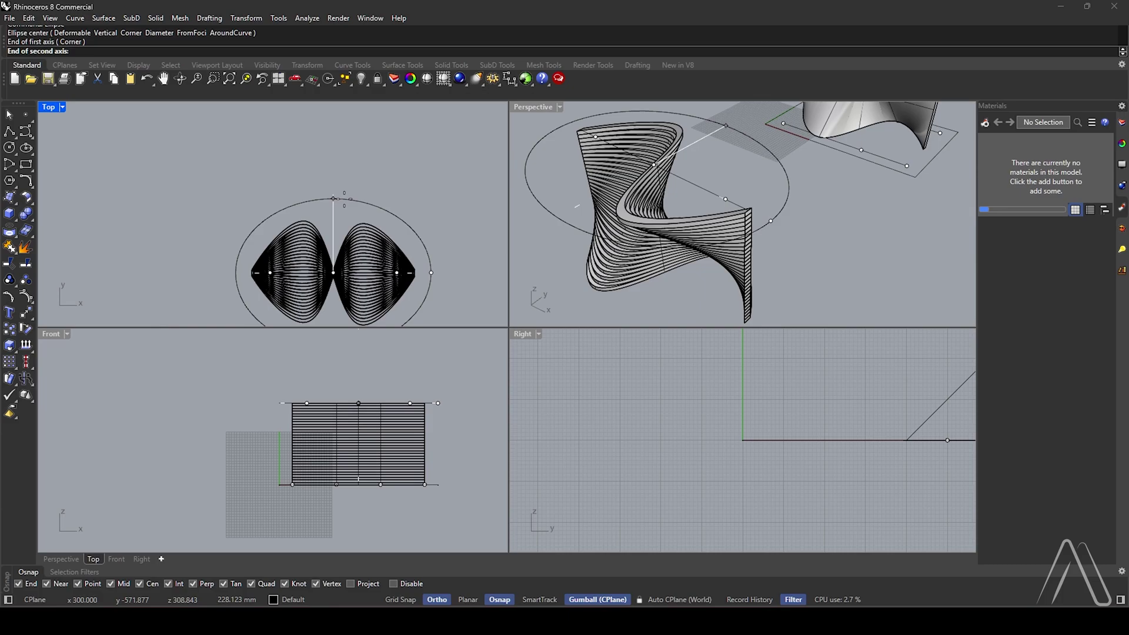
pyautogui.write('400')
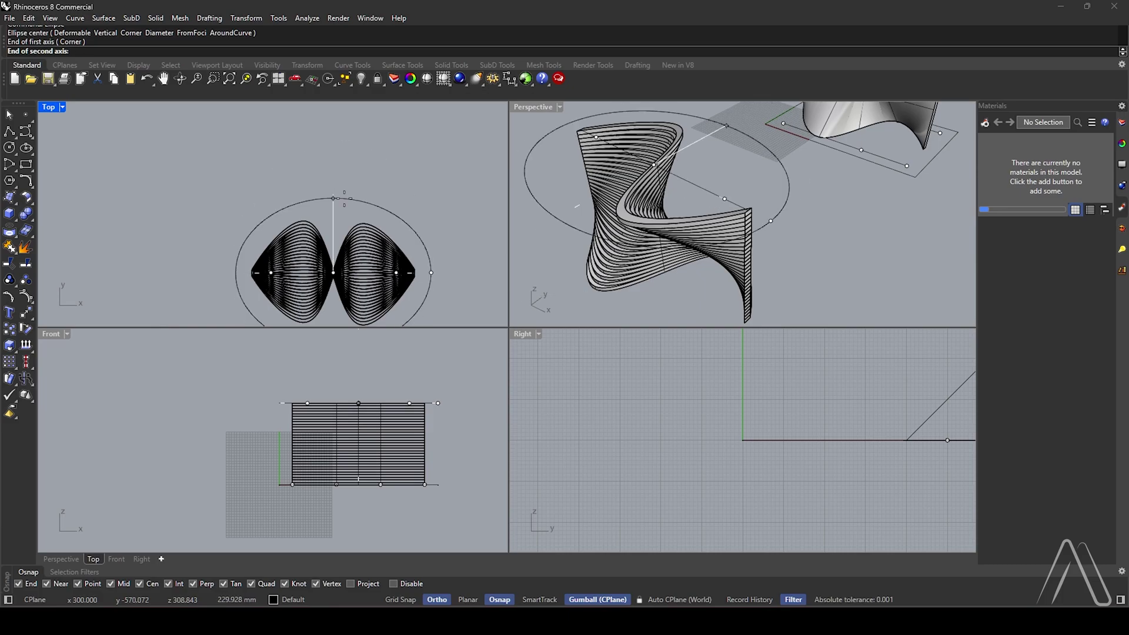
pyautogui.press('Return')
# Step: Extrude the ellipse 5 mm upward into a solid tabletop with ExtrudeCrv and deselect it
pyautogui.click(721, 233)
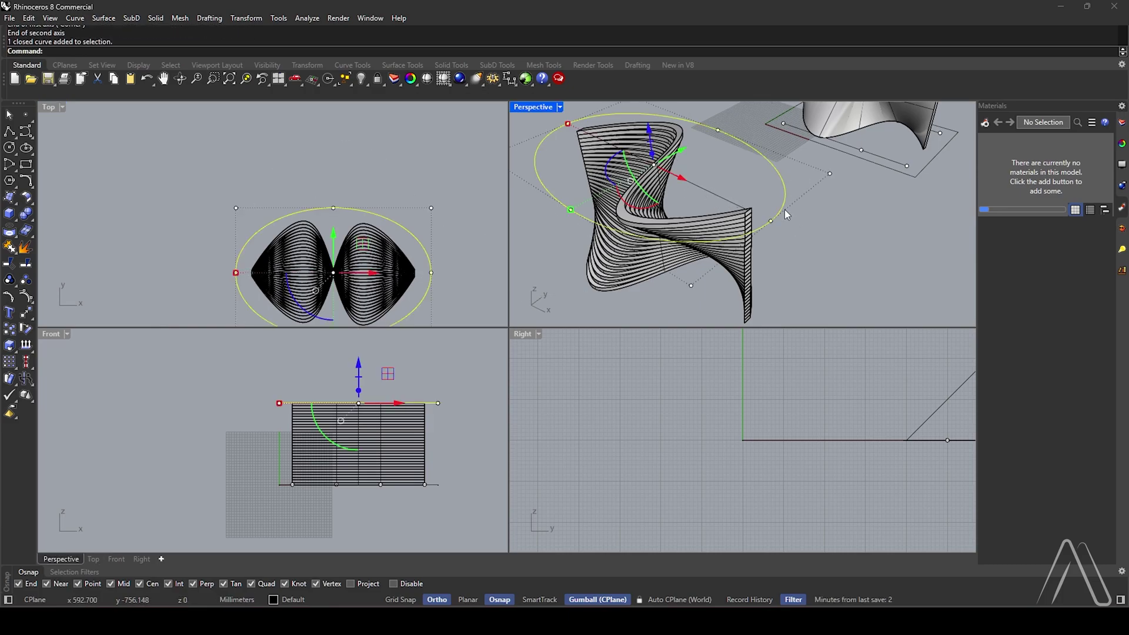
pyautogui.scroll(3, 765, 200)
pyautogui.write('ExtrudeCrv')
pyautogui.scroll(-5, 781, 197)
pyautogui.press('Return')
pyautogui.scroll(3, 765, 170)
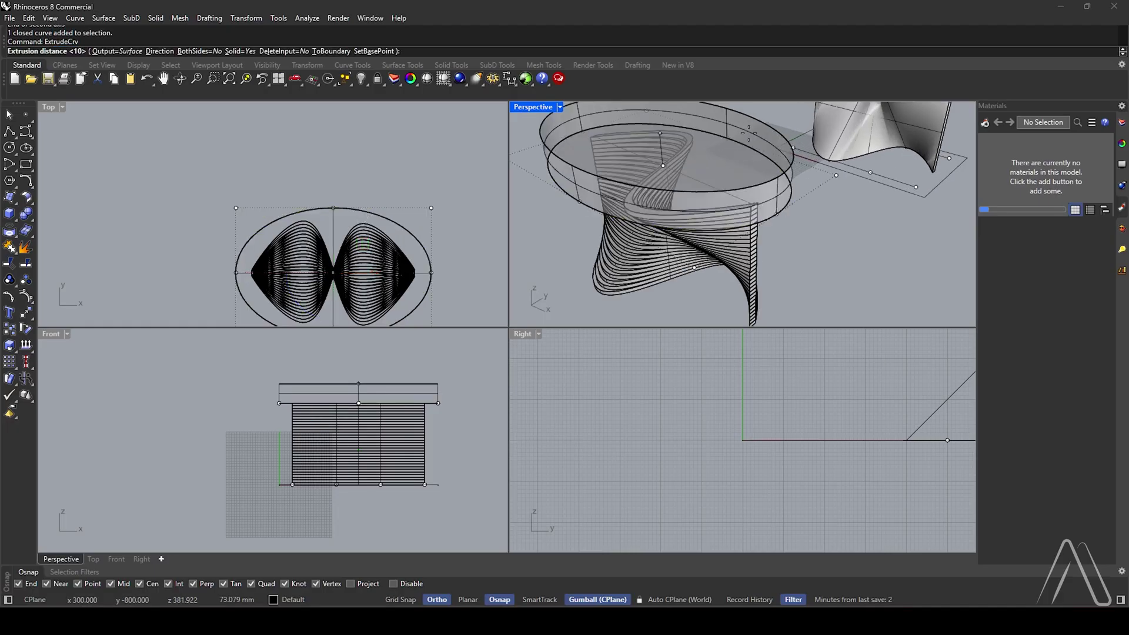
pyautogui.write('5')
pyautogui.press('Return')
pyautogui.scroll(5, 584, 210)
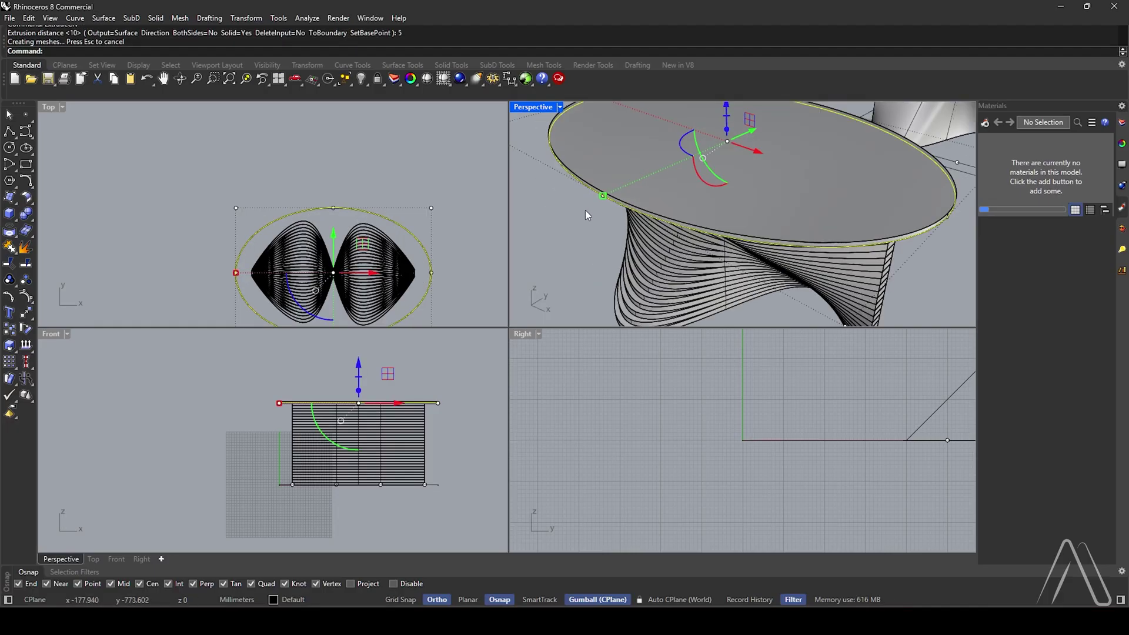
pyautogui.press('Escape')
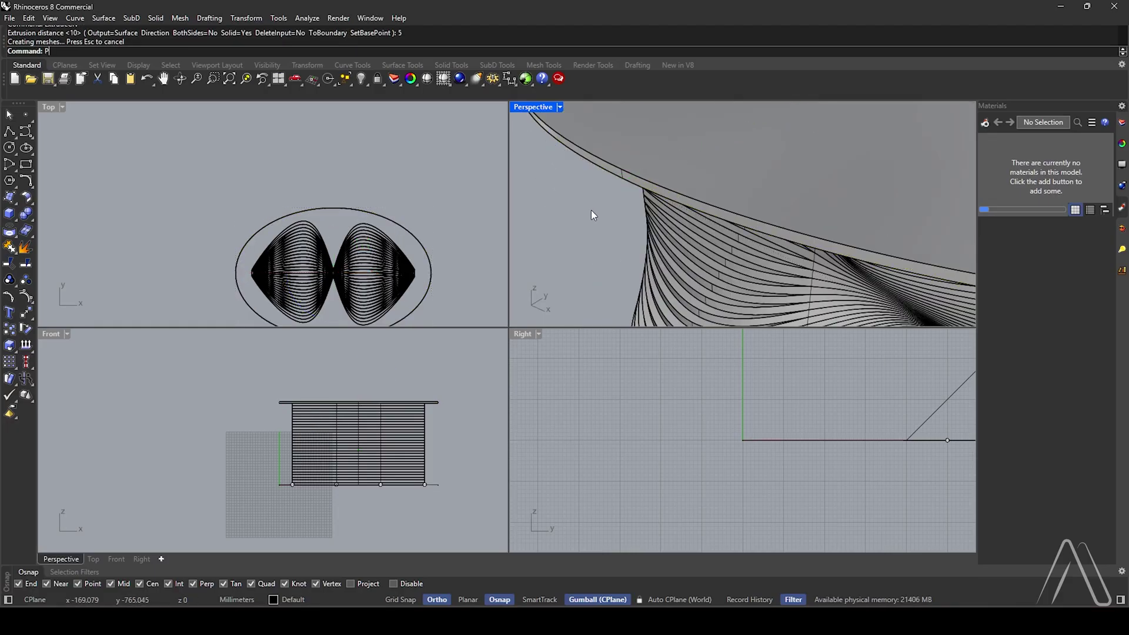
# Step: Start a rim-profile polyline at the tabletop's lower edge in the Right view, going 5 mm up and 10 mm inward
pyautogui.write('Polyline')
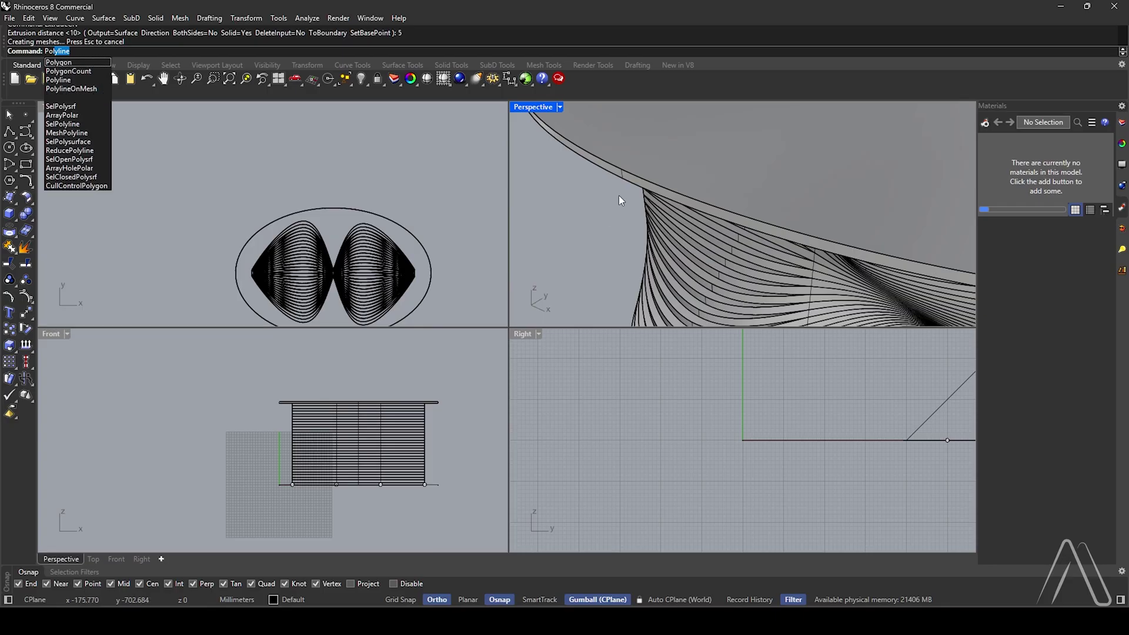
pyautogui.press('Return')
pyautogui.click(621, 178)
pyautogui.scroll(-6, 686, 415)
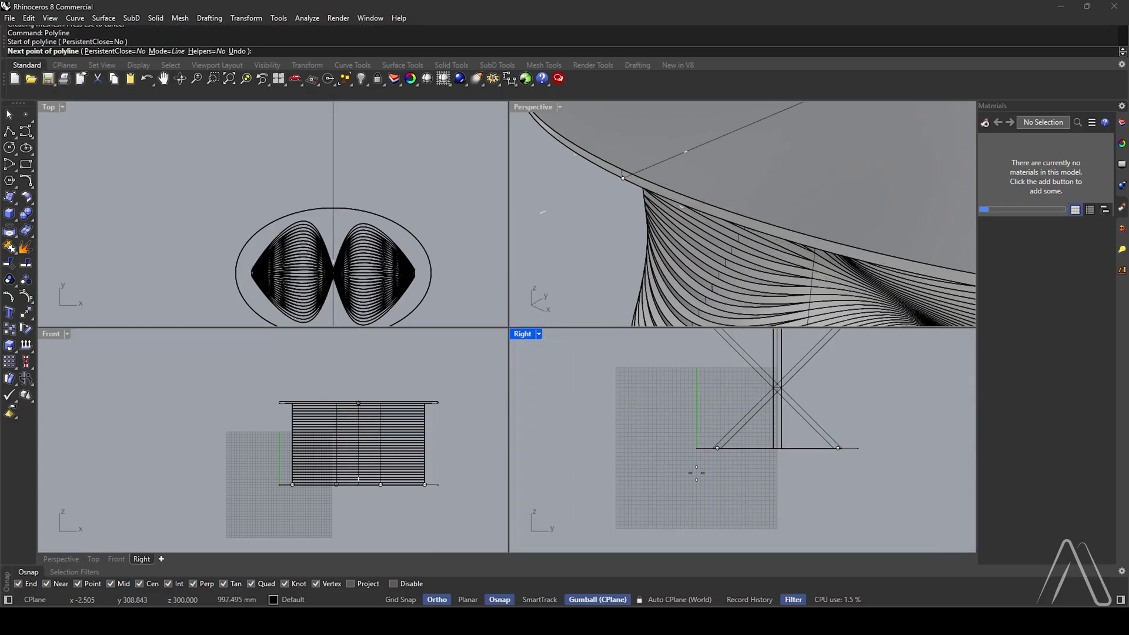
pyautogui.scroll(8, 616, 445)
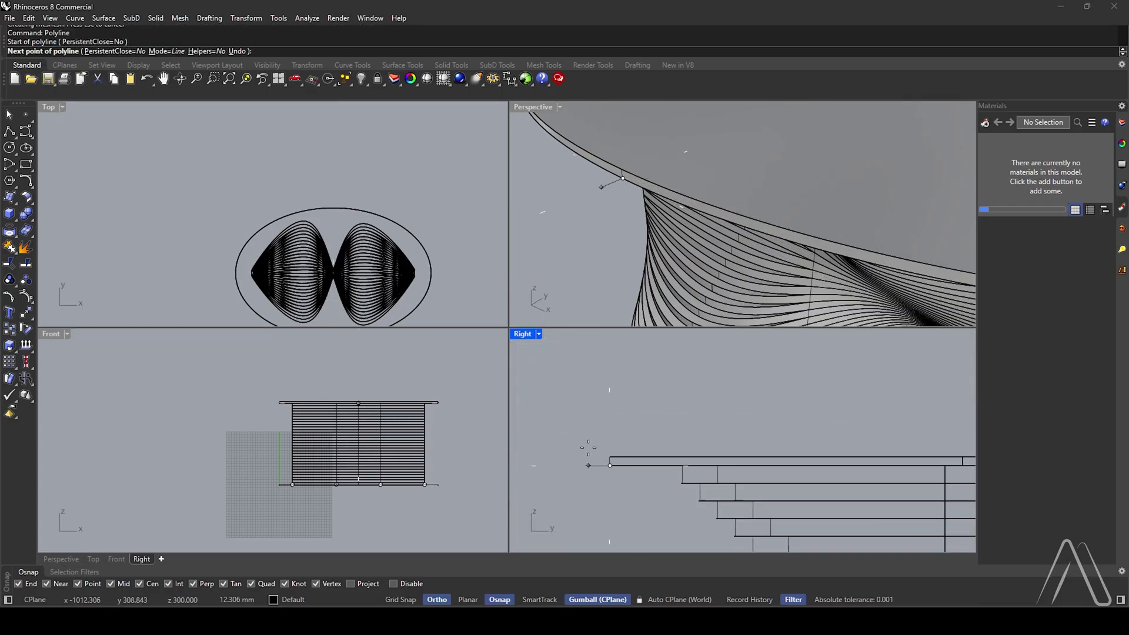
pyautogui.write('5')
pyautogui.press('Return')
pyautogui.click(624, 449)
pyautogui.scroll(1, 637, 449)
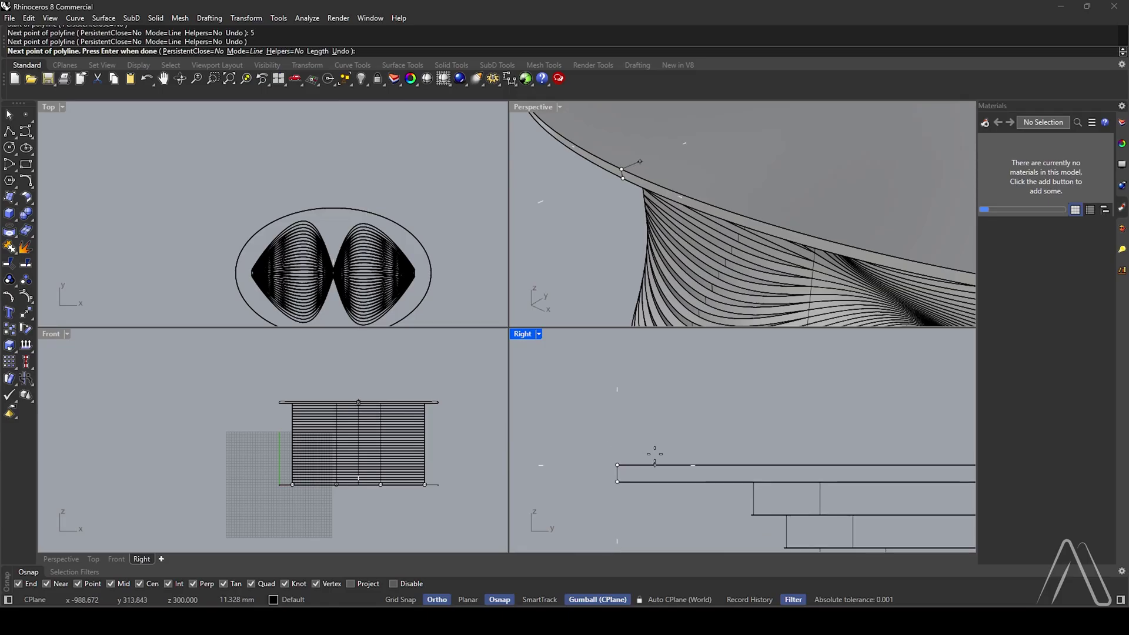
pyautogui.write('10')
pyautogui.press('Return')
pyautogui.click(653, 456)
pyautogui.scroll(-2, 652, 420)
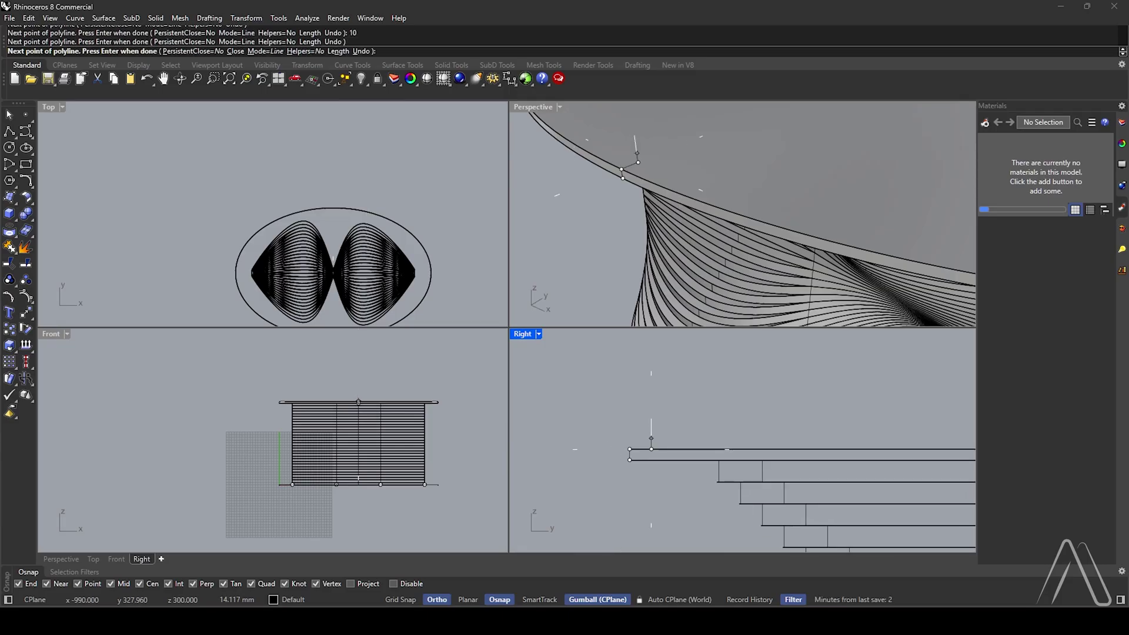
# Step: Continue the rim profile 5 mm up, 15 mm outward and 15 mm down around the tabletop's edge
pyautogui.write('5')
pyautogui.press('Return')
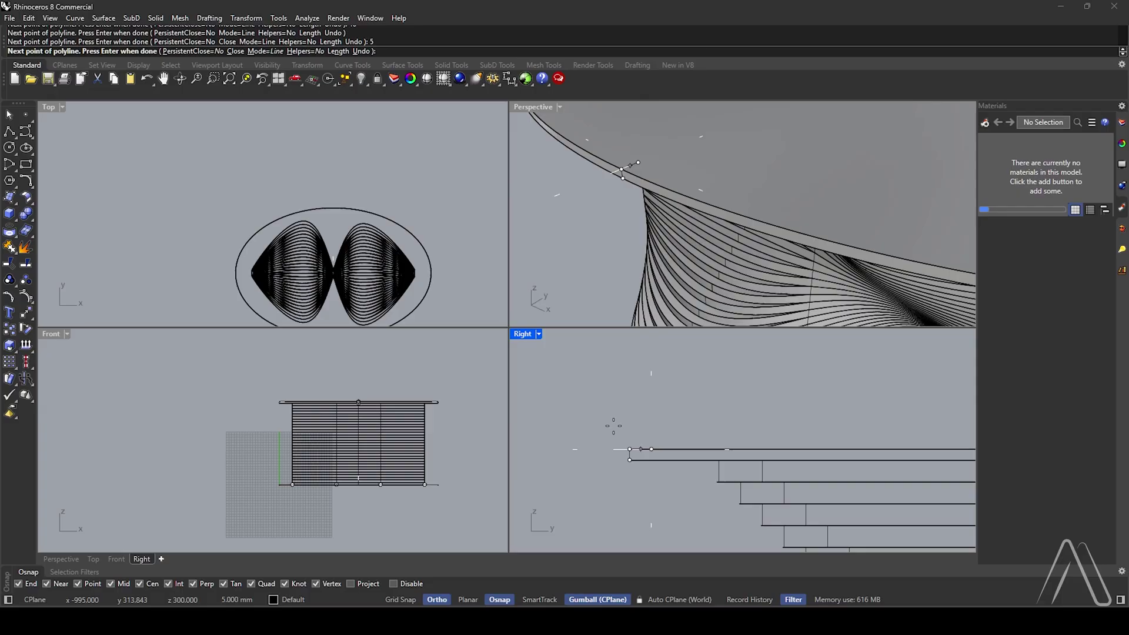
pyautogui.click(647, 429)
pyautogui.write('15')
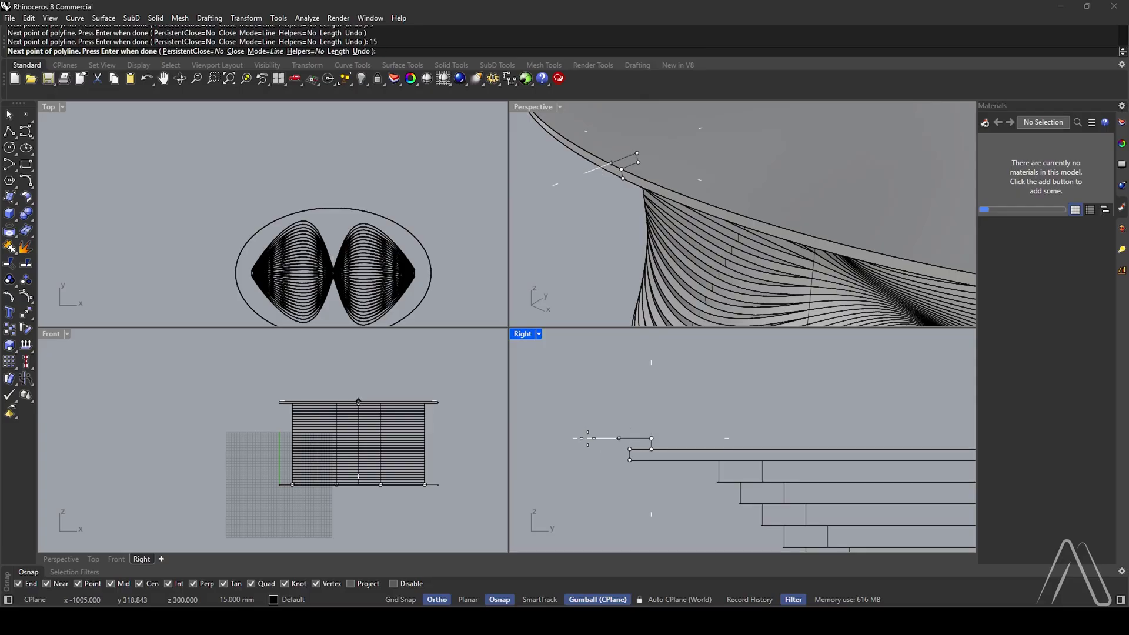
pyautogui.click(587, 439)
pyautogui.write('1')
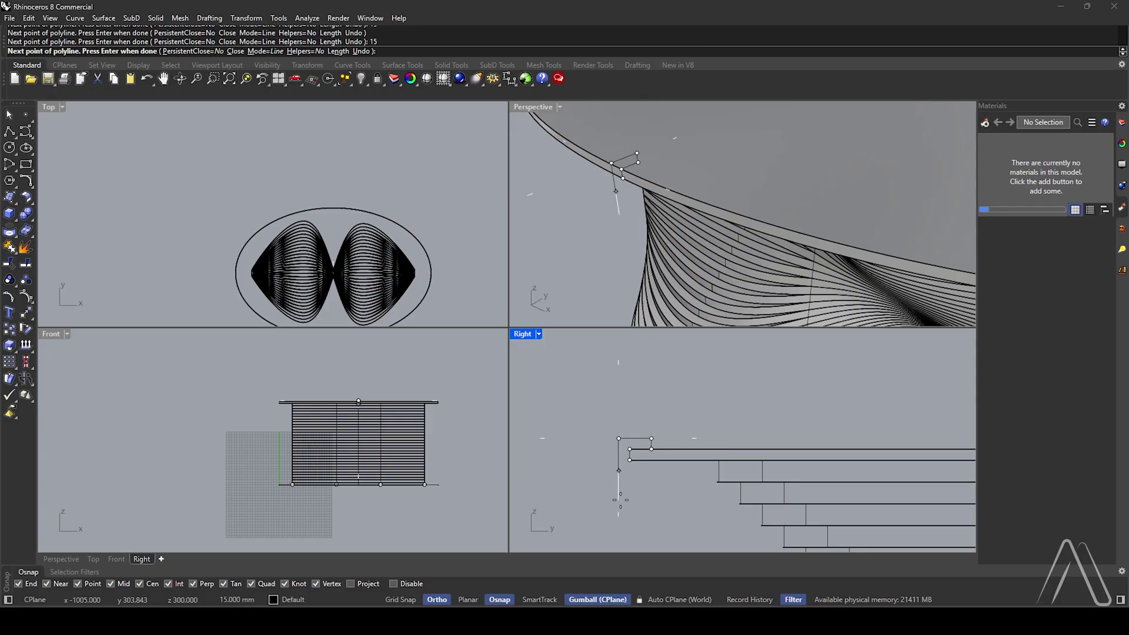
pyautogui.click(620, 500)
# Step: Complete the closed rim profile by running it 15 mm inward beneath the tabletop, 5 mm up and back to its starting point
pyautogui.scroll(2, 649, 481)
pyautogui.write('5')
pyautogui.press('Return')
pyautogui.click(652, 468)
pyautogui.scroll(1, 651, 454)
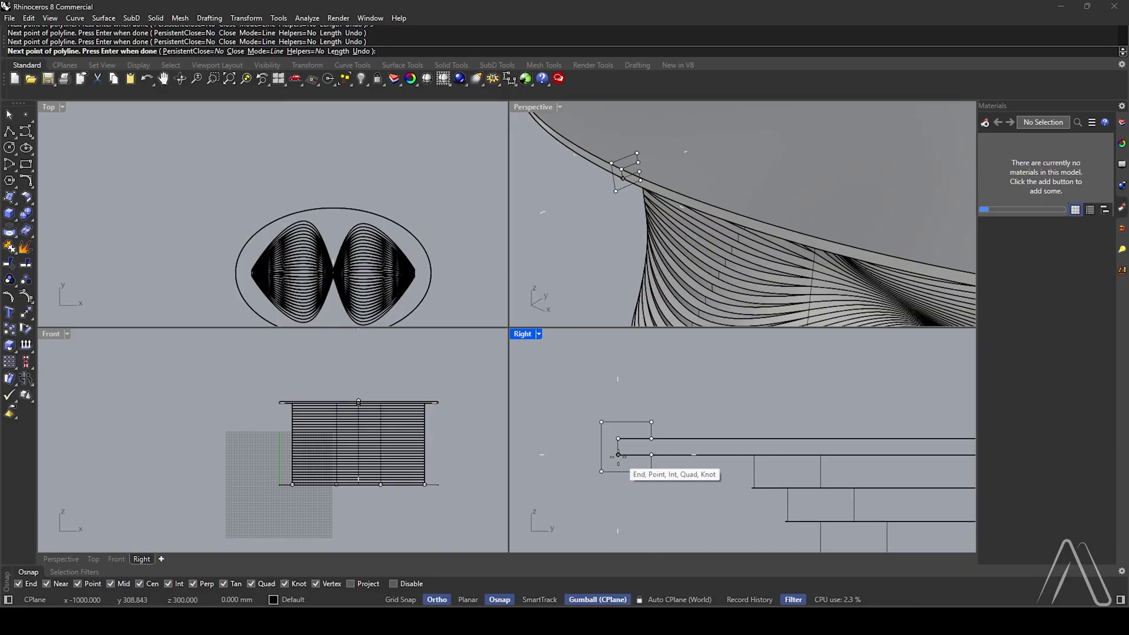
pyautogui.press('Return')
# Step: Duplicate the border of the tabletop's upper face as a curve with DupBorder and deselect it
pyautogui.moveTo(679, 248); pyautogui.dragTo(666, 197, button='right')
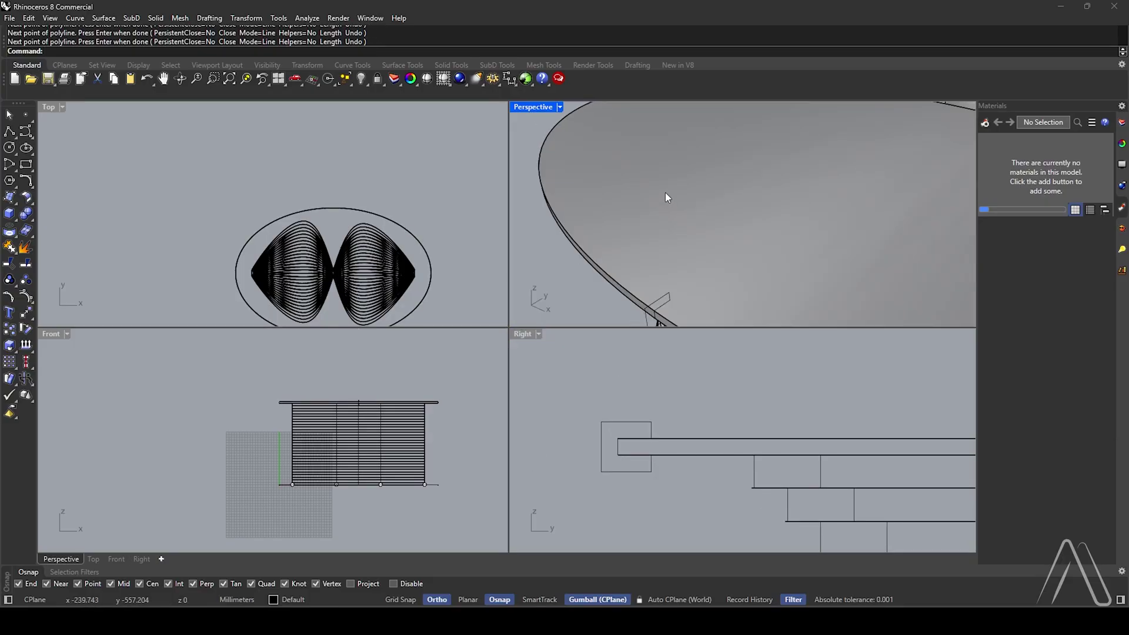
pyautogui.click(679, 224)
pyautogui.write('DupBorder')
pyautogui.press('Return')
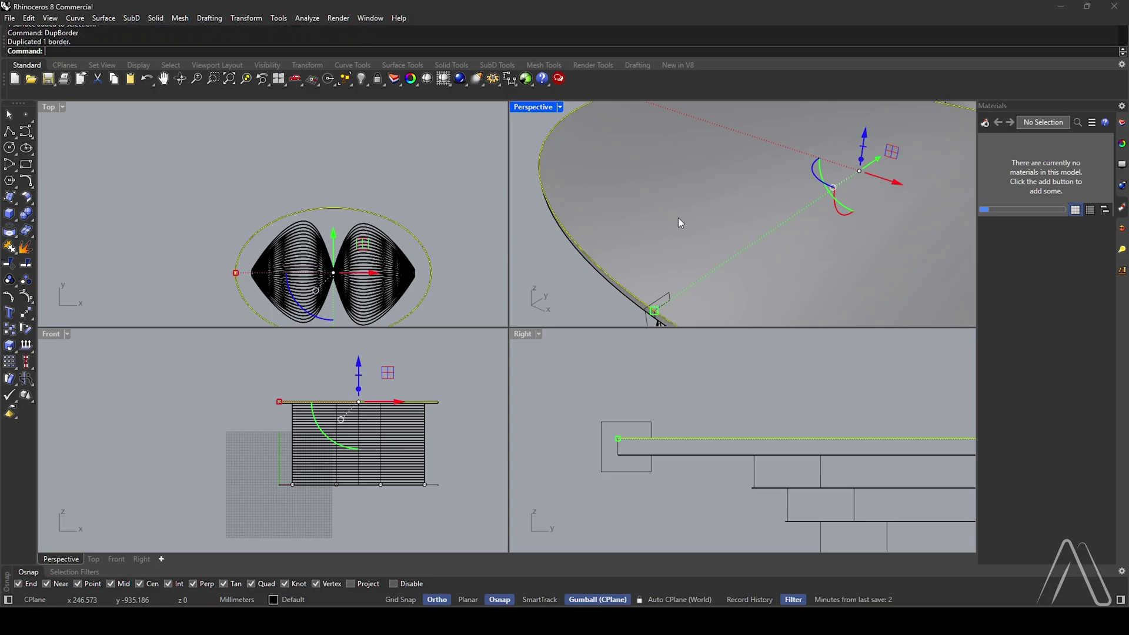
pyautogui.moveTo(678, 217); pyautogui.dragTo(655, 234, button='right')
pyautogui.press('Escape')
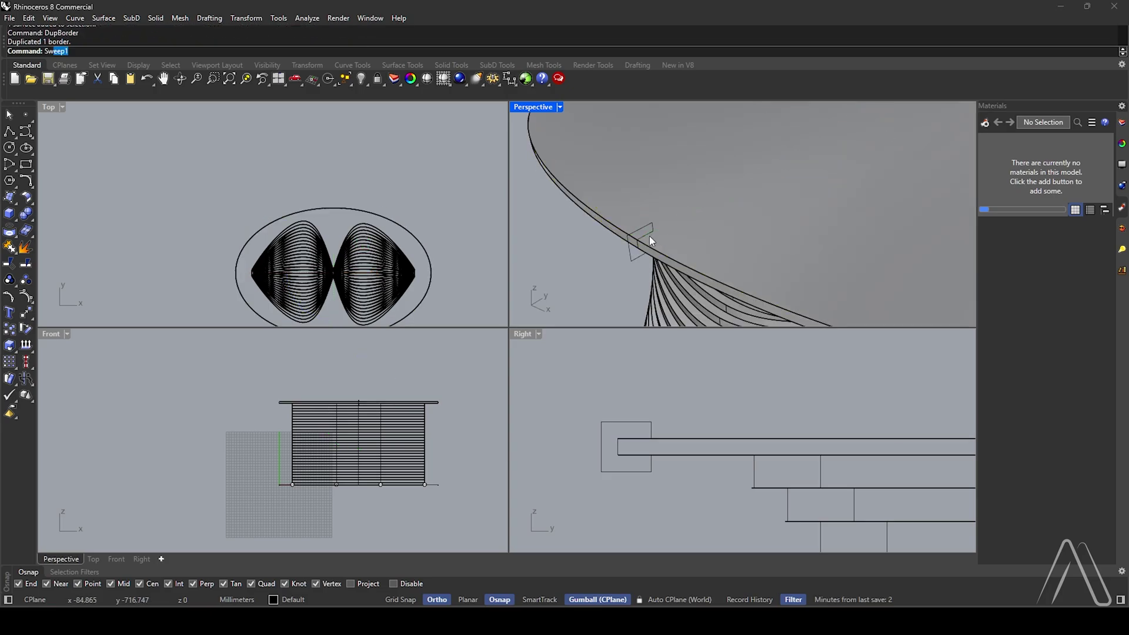
# Step: Sweep the closed rim profile around the duplicated elliptical border with Sweep1, using the Freeform frame style and unchanged cross sections
pyautogui.write('Sw')
pyautogui.press('Return')
pyautogui.click(621, 234)
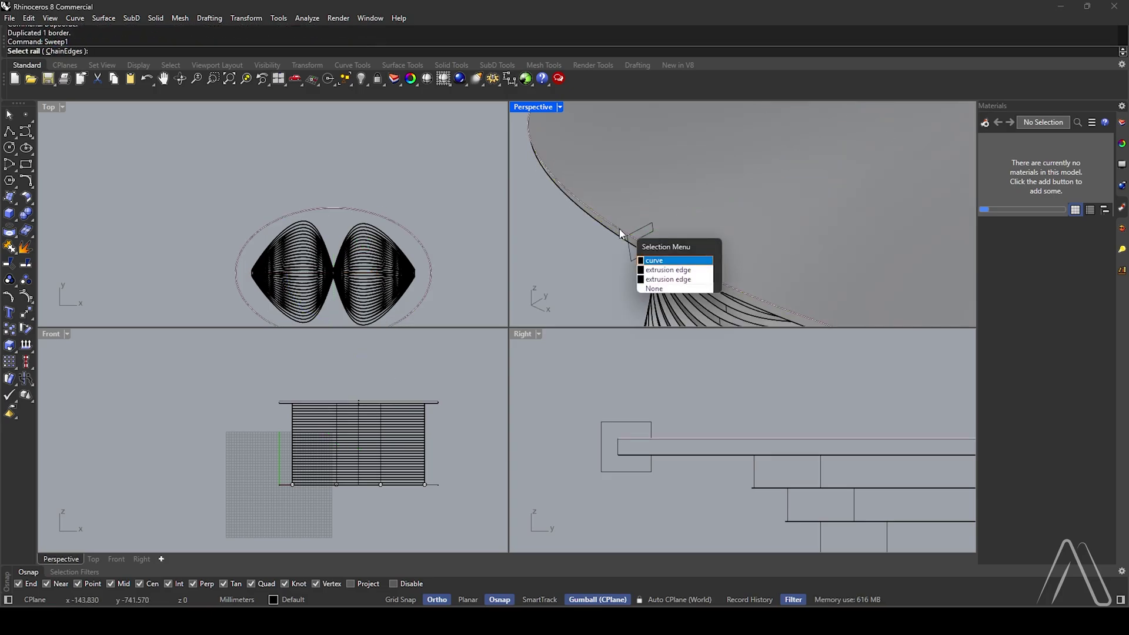
pyautogui.click(646, 260)
pyautogui.click(629, 256)
pyautogui.press('Return')
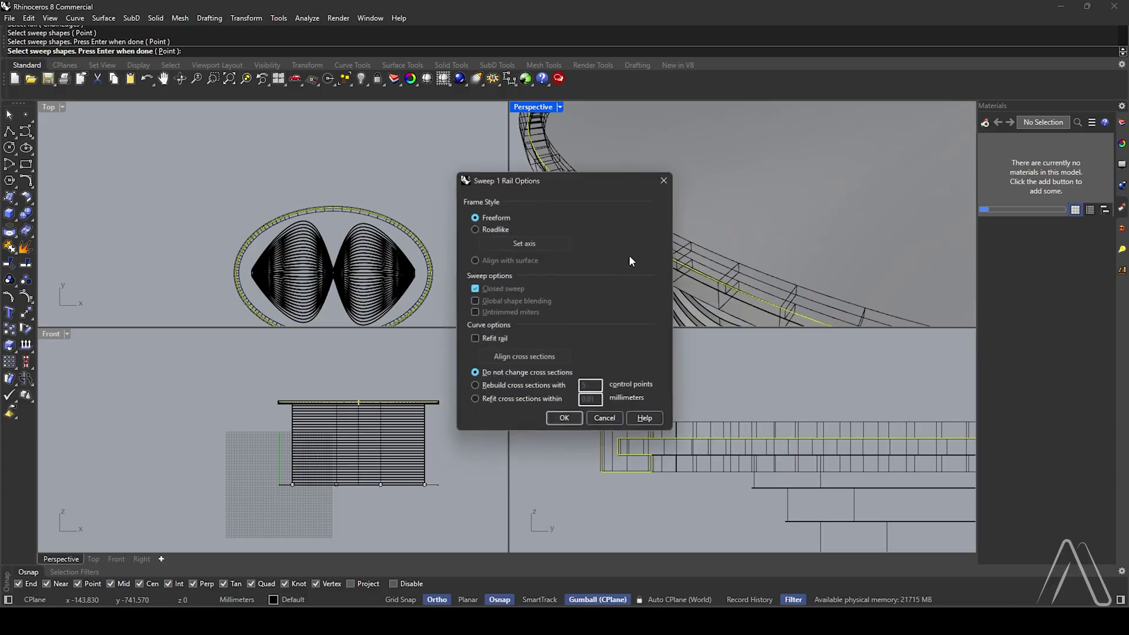
pyautogui.press('Return')
# Step: Delete the leftover twisted source surface, construction curves and points beside the finished table
pyautogui.scroll(-5, 625, 255)
pyautogui.moveTo(625, 255); pyautogui.dragTo(677, 252, button='right')
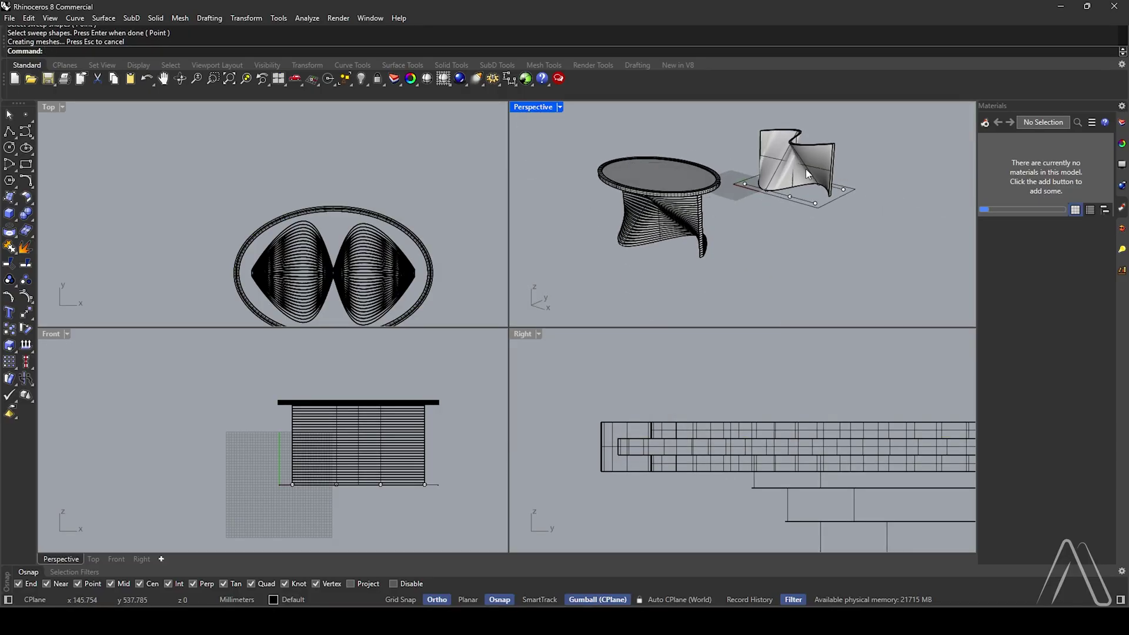
pyautogui.moveTo(900, 111); pyautogui.dragTo(749, 234)
pyautogui.press('Delete')
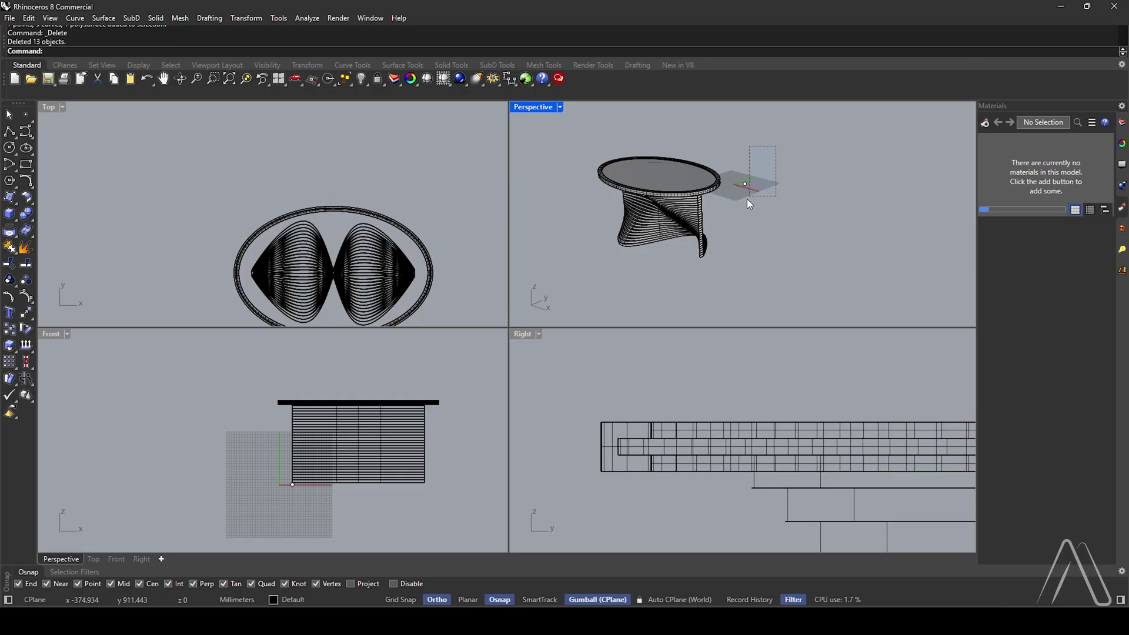
# Step: Show the Perspective view in Rendered mode, maximize it, zoom to the whole table and clear the selection
pyautogui.click(560, 109)
pyautogui.click(563, 176)
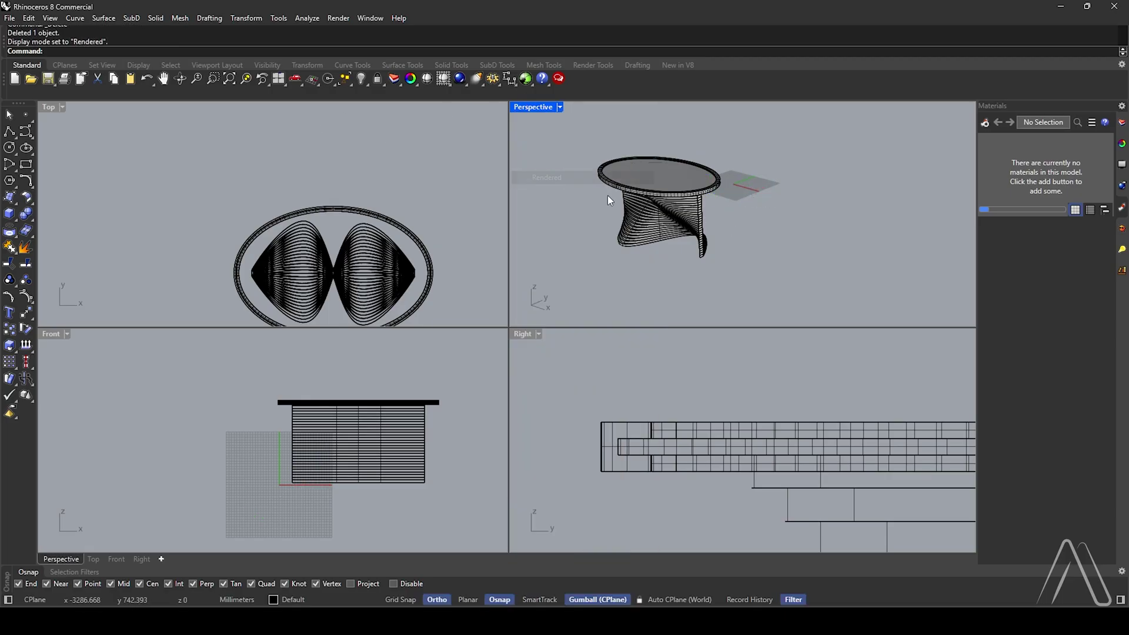
pyautogui.hotkey('ctrl', 'm')
pyautogui.hotkey('ctrl', 'a')
pyautogui.write('ZS')
pyautogui.press('Return')
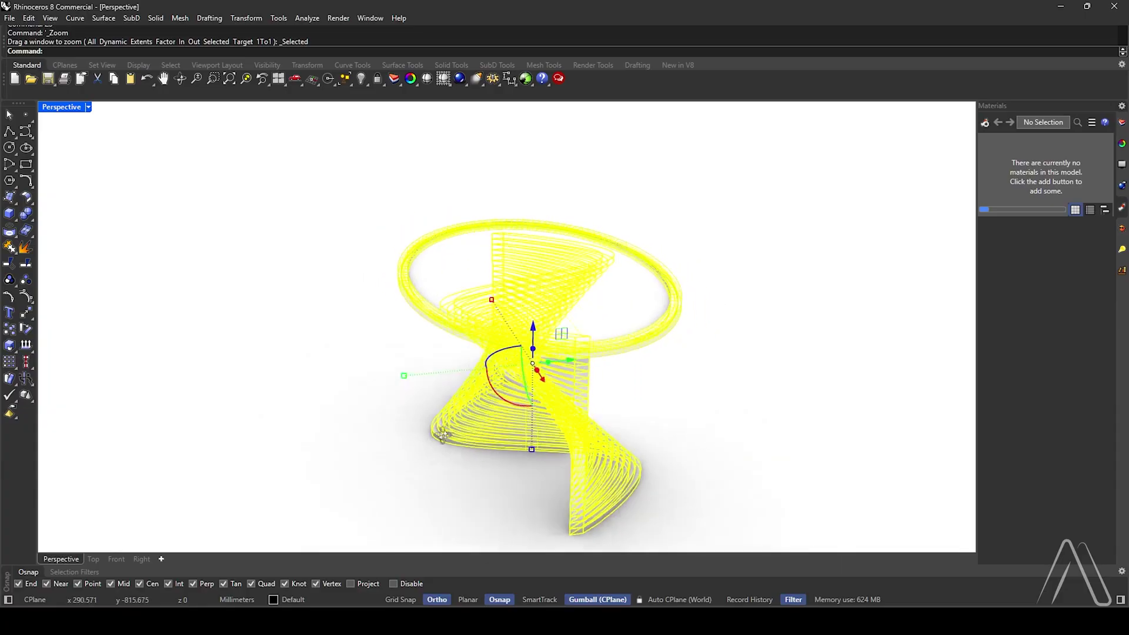
pyautogui.press('Escape')
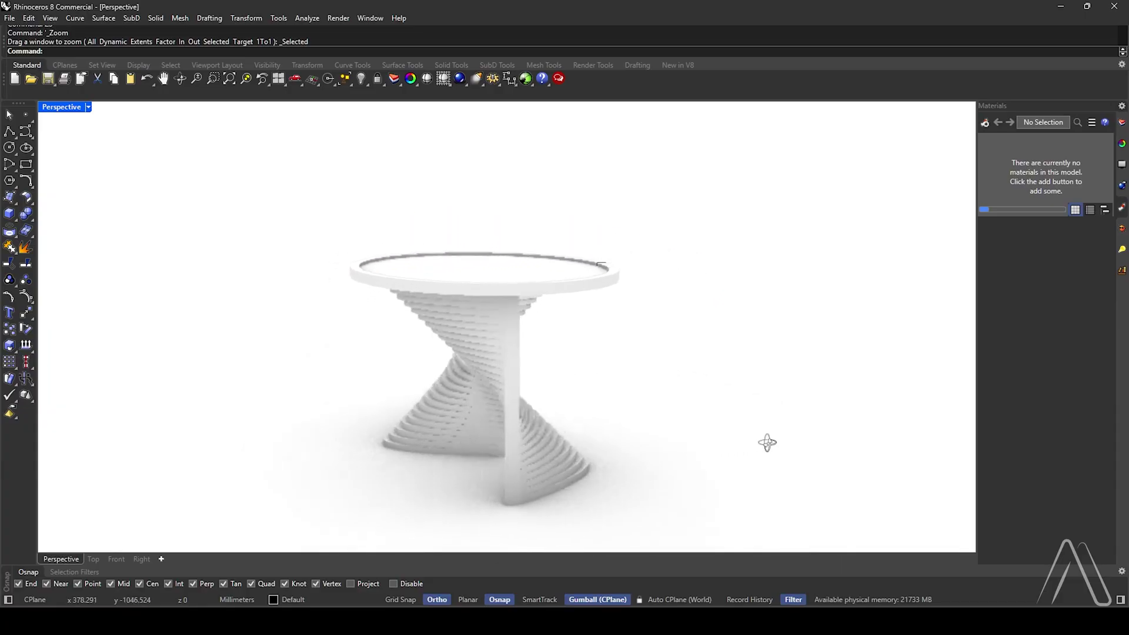